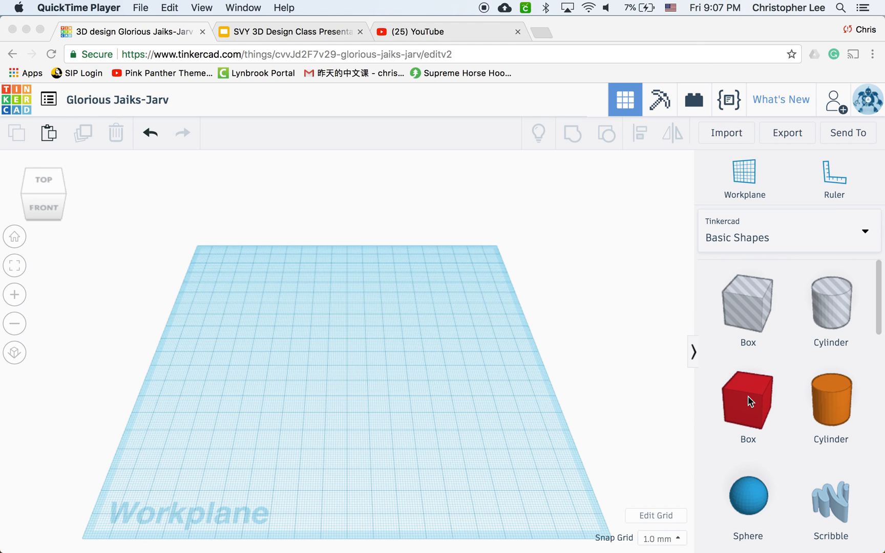
- Place a solid box on the workplane and collapse its shape properties
left_click(749, 401)
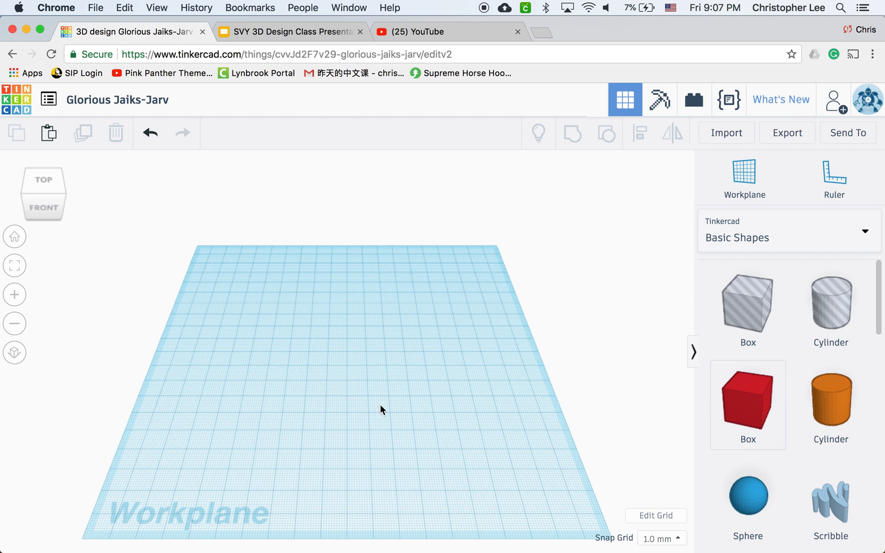
left_click(747, 401)
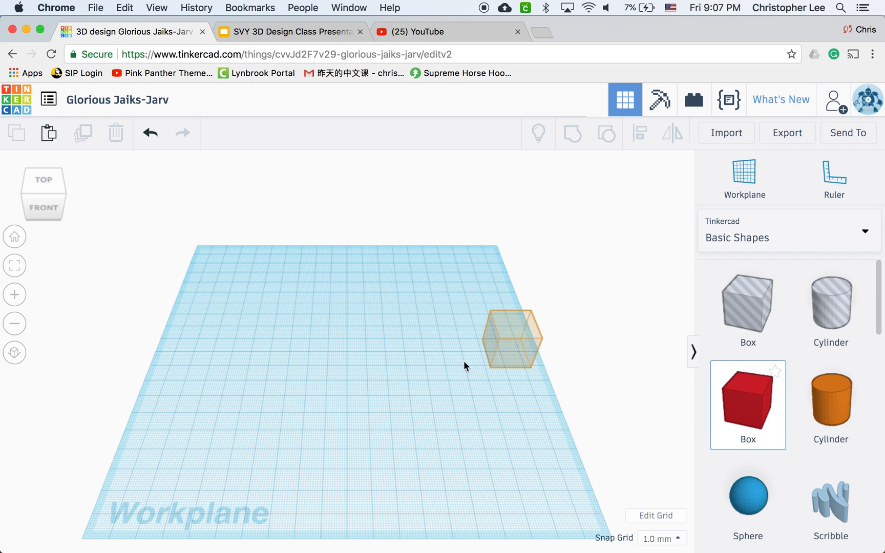
left_click(229, 373)
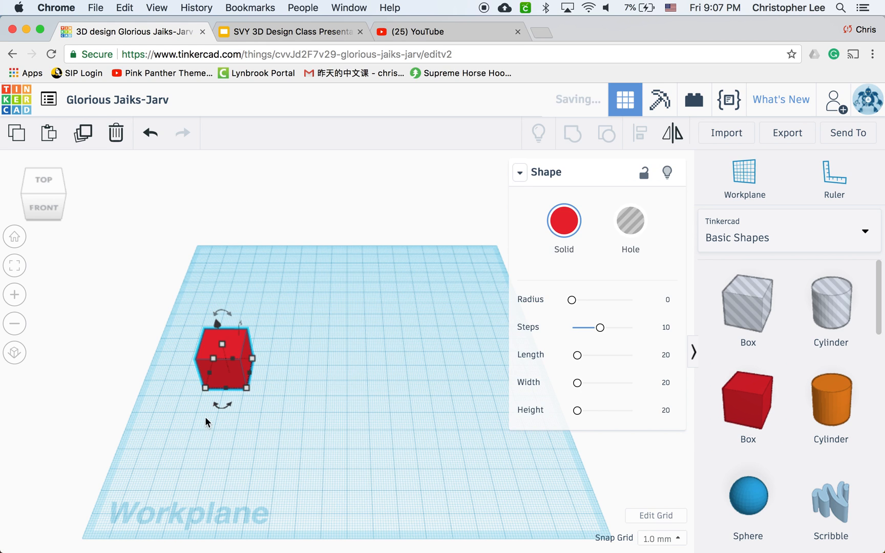
right_click_drag(300, 394, 339, 385)
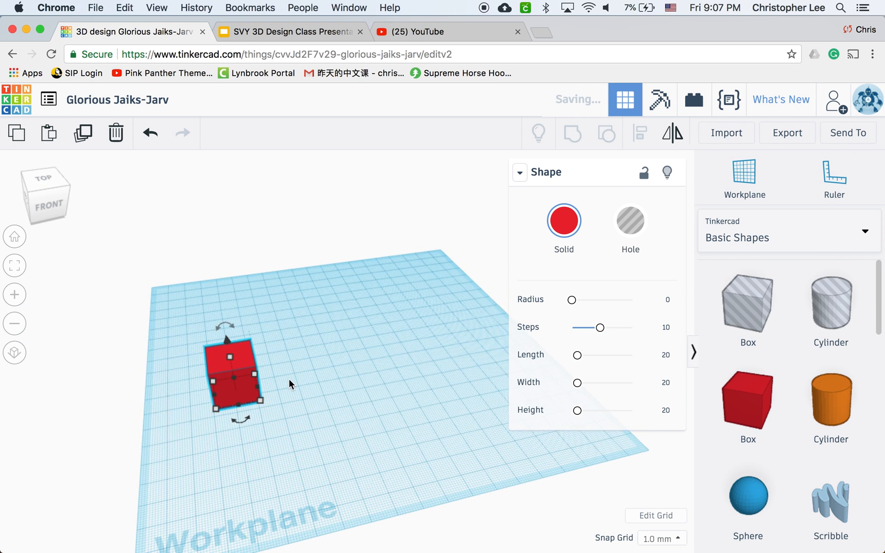
key("f")
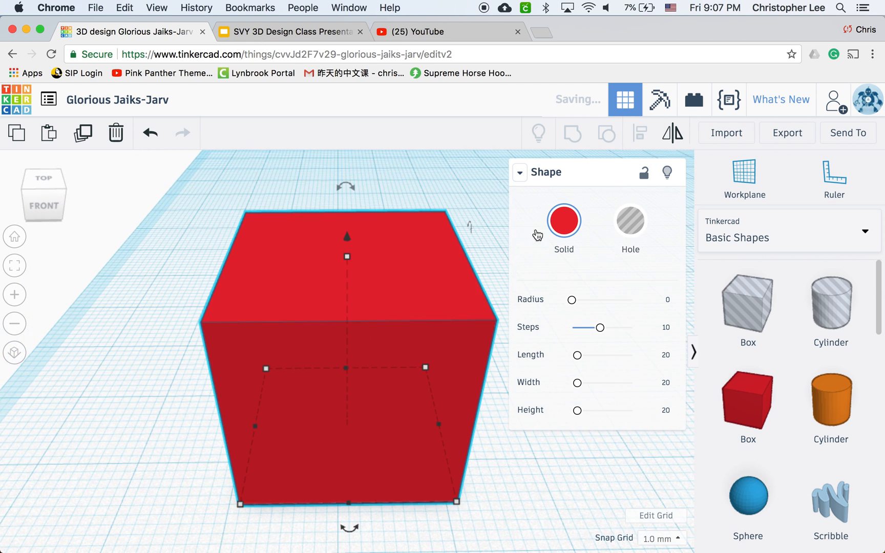
left_click(519, 172)
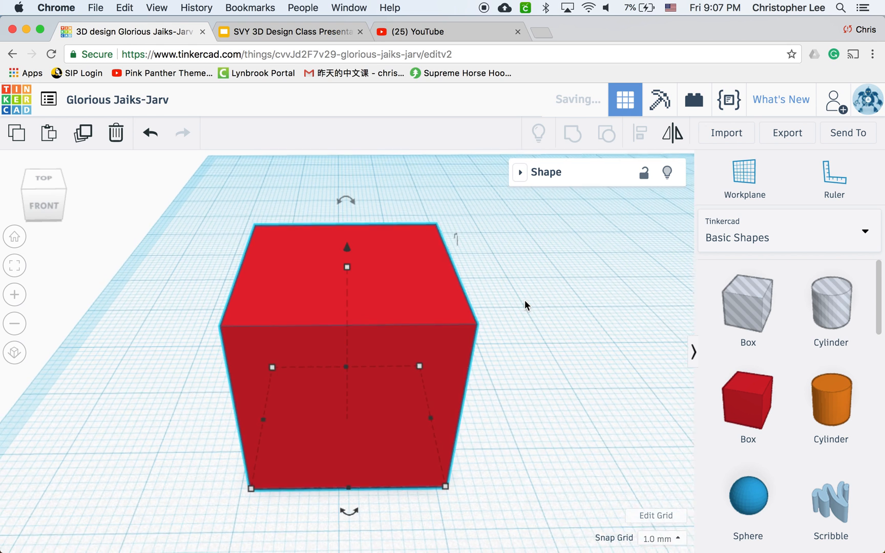
scroll(525, 302, "down", 5)
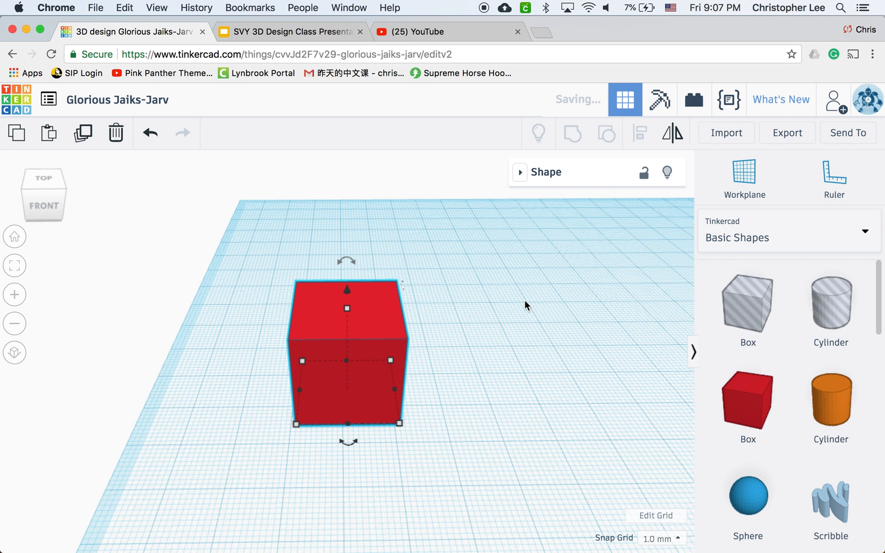
right_click_drag(495, 303, 467, 306)
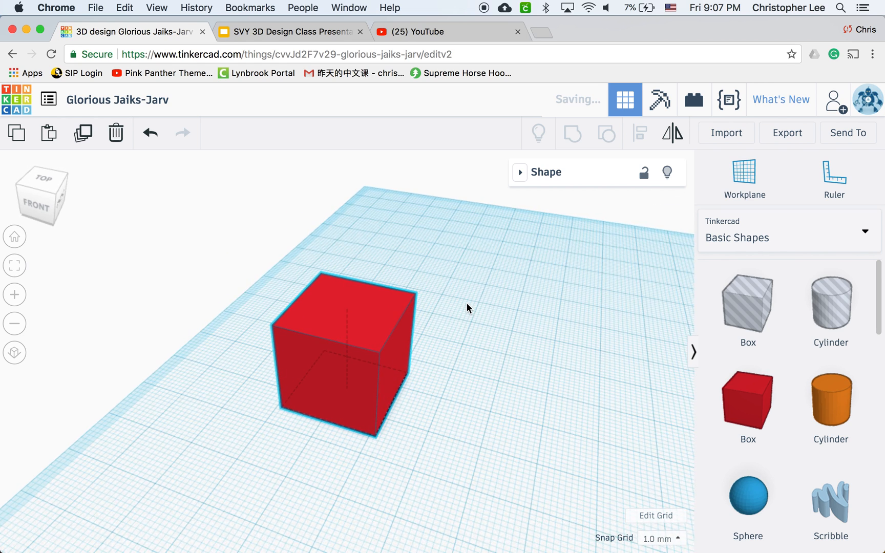
scroll(466, 302, "down", 2)
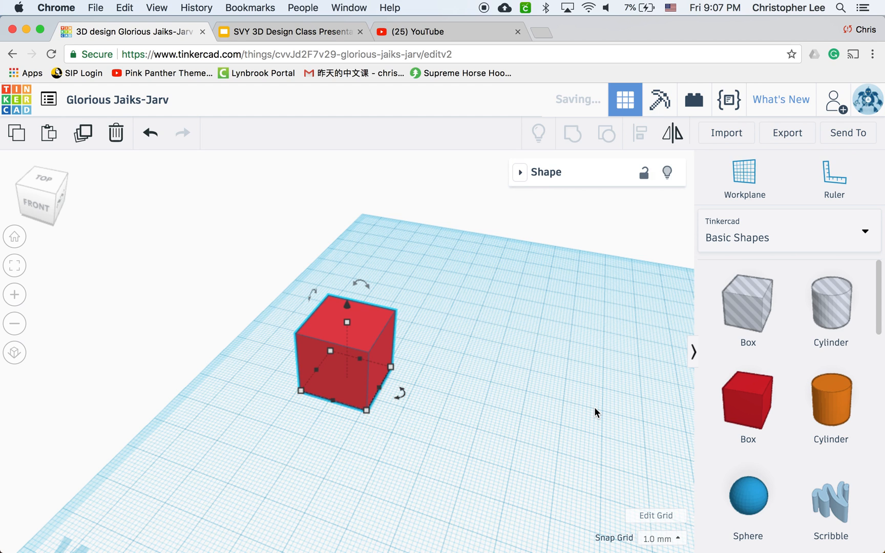
- Paste six copies of the box in a row beside the original
key("super+v")
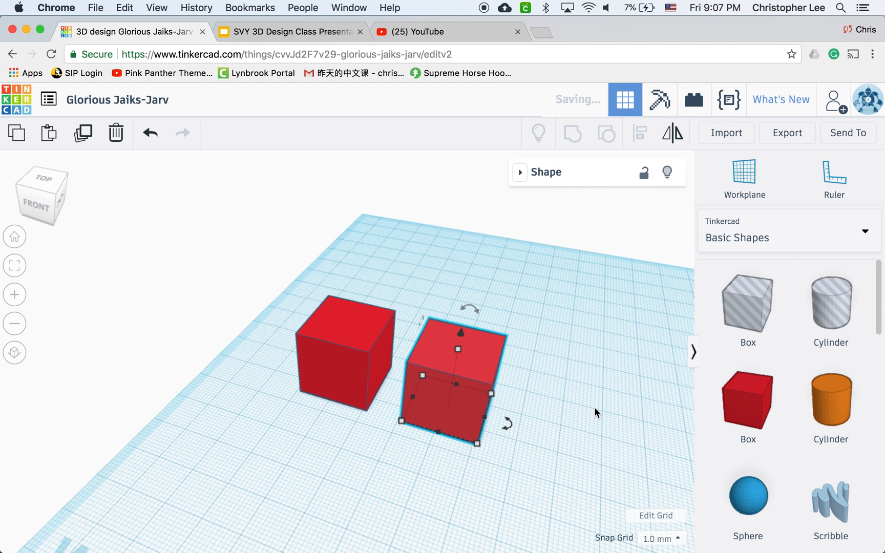
right_click_drag(204, 302, 285, 292)
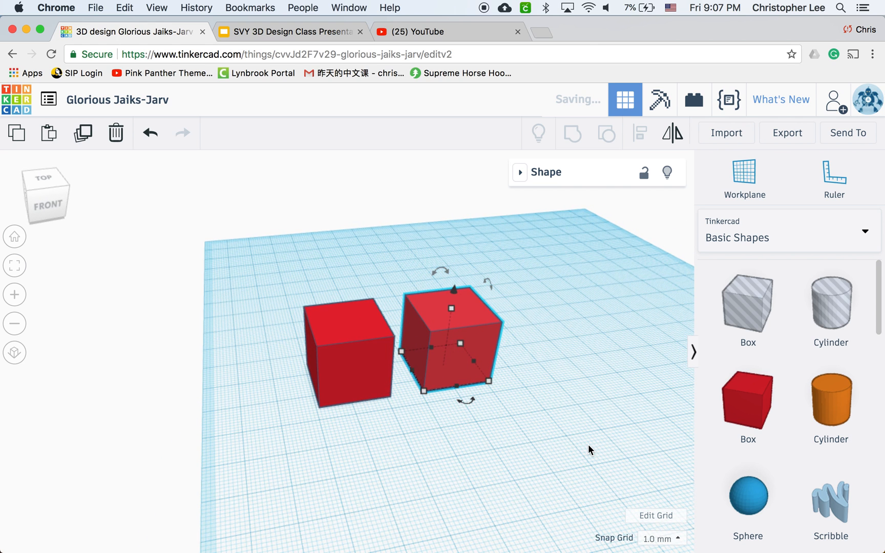
key("super+v")
key("super+v")
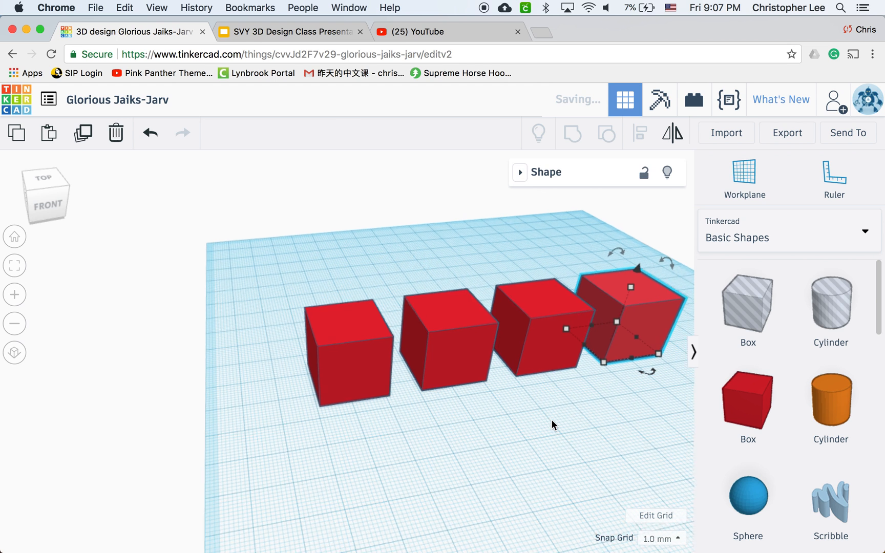
scroll(551, 422, "down", 3)
key("super+v")
key("super+v")
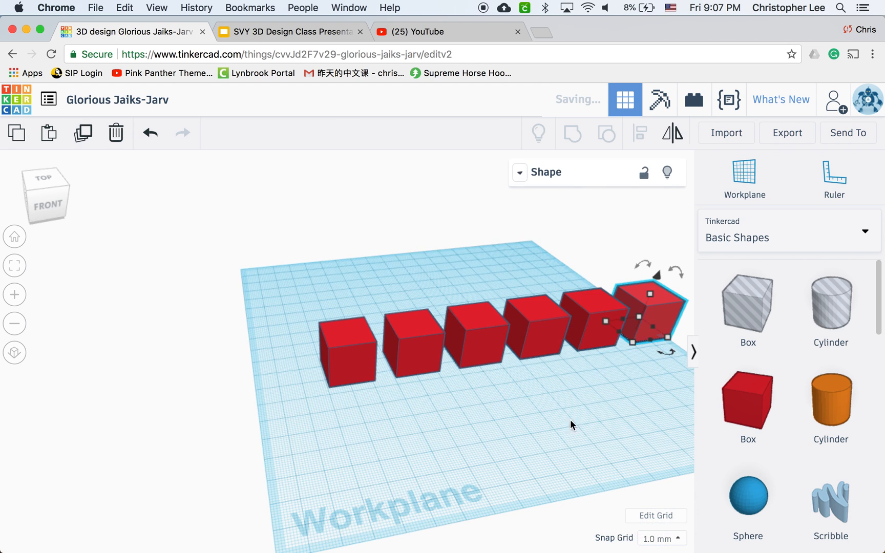
right_click_drag(620, 417, 668, 413)
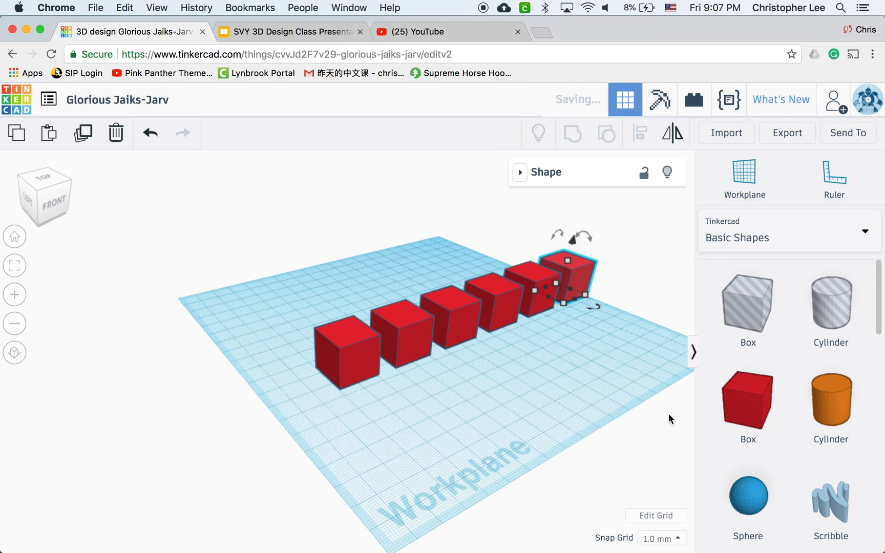
key("super+v")
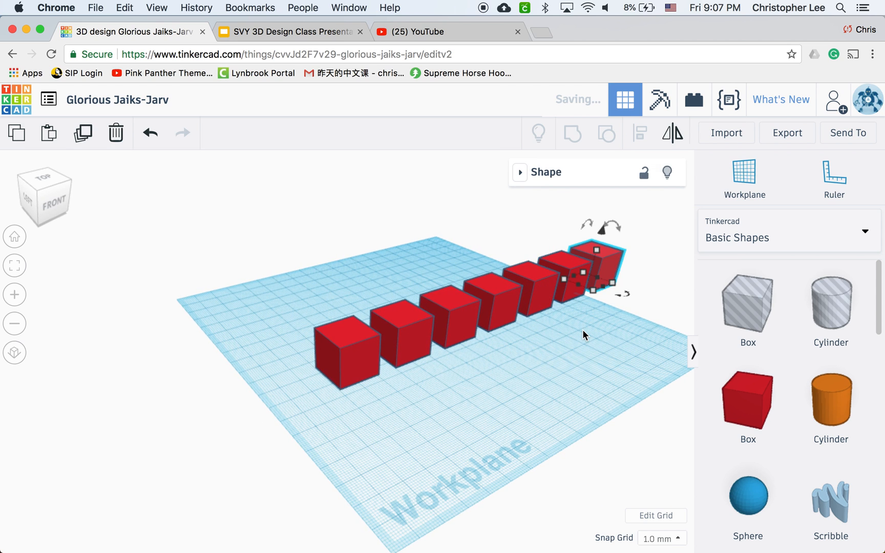
- Delete all the boxes from the workplane
key("Delete")
left_click_drag(436, 321, 666, 391)
key("Delete")
right_click_drag(491, 300, 407, 313)
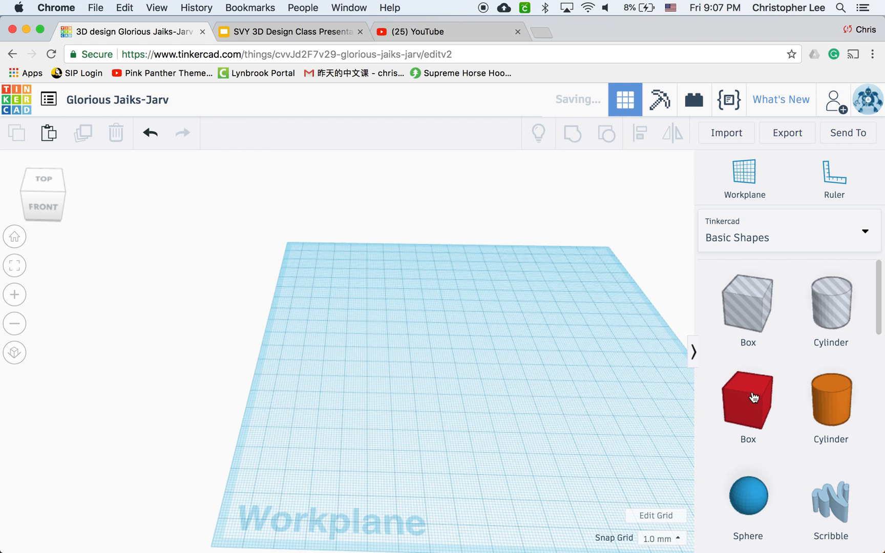
- Place a new solid box on the empty workplane
right_click_drag(560, 385, 458, 397)
left_click_drag(723, 407, 282, 381)
right_click_drag(339, 429, 380, 418)
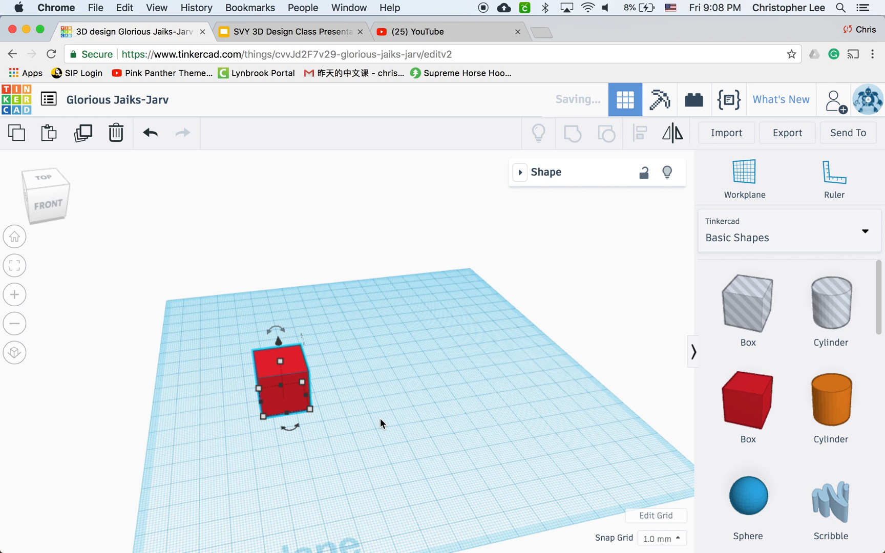
- Make a copy of the box, offset it sideways and toward the back, and raise it 31 mm above the workplane
key("super+c")
key("super+v")
key("shift+Right")
key("shift+Right")
key("shift+Right")
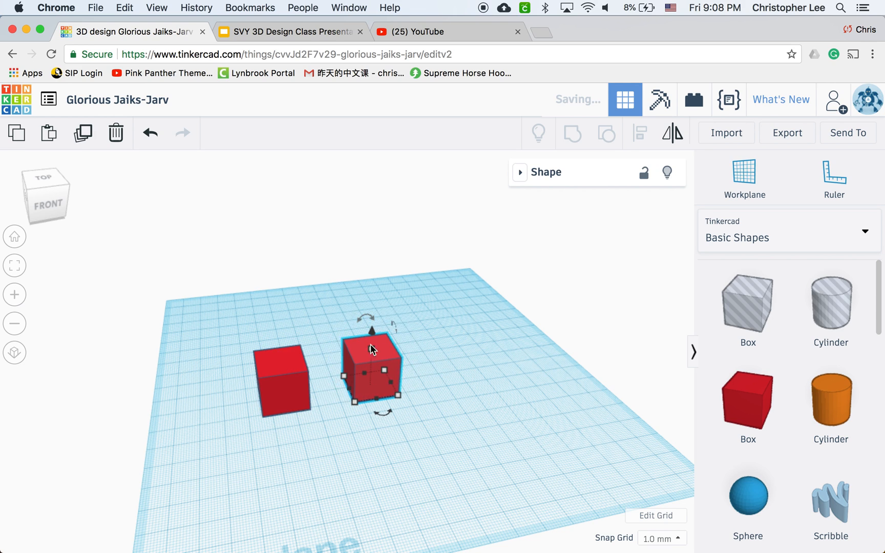
left_click_drag(372, 332, 413, 301)
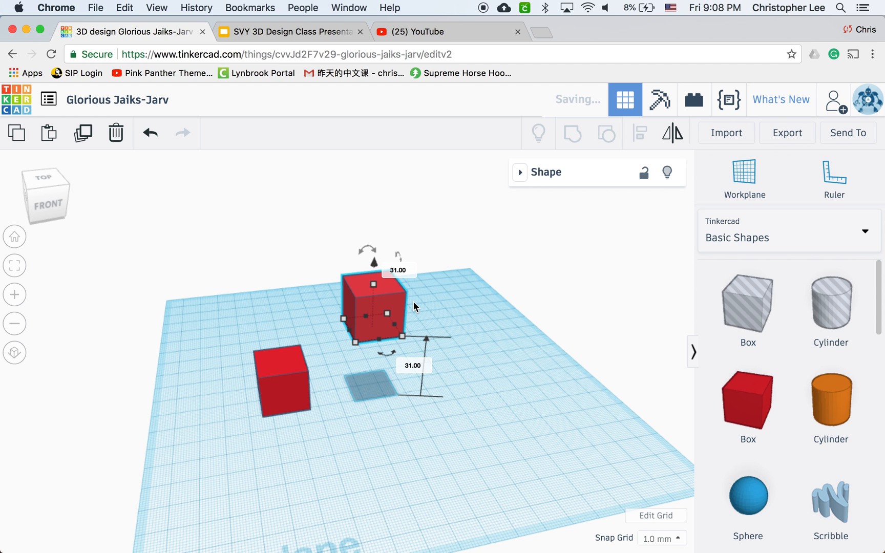
key("shift+Up")
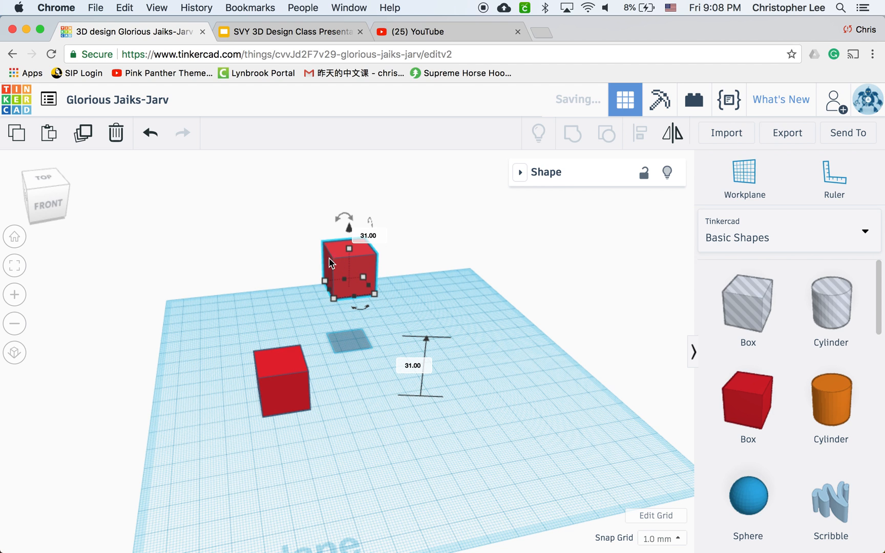
- Duplicate the raised box repeatedly so the same sideways, backward and upward offset continues
right_click_drag(480, 322, 422, 321)
key("ctrl+d")
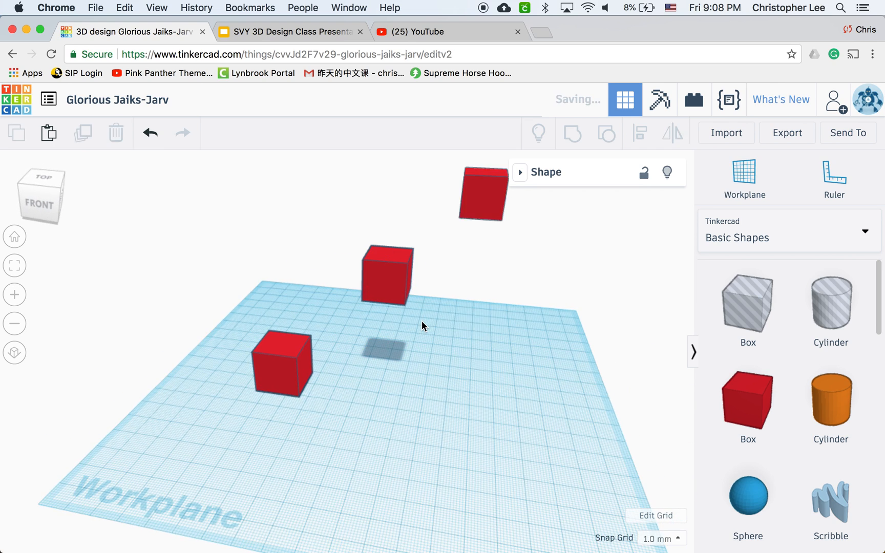
key("ctrl+d")
key("ctrl+d")
- Select the whole staircase of boxes and delete it
right_click_drag(435, 332, 404, 304)
left_click_drag(240, 197, 389, 406)
key("Delete")
right_click_drag(493, 366, 378, 422)
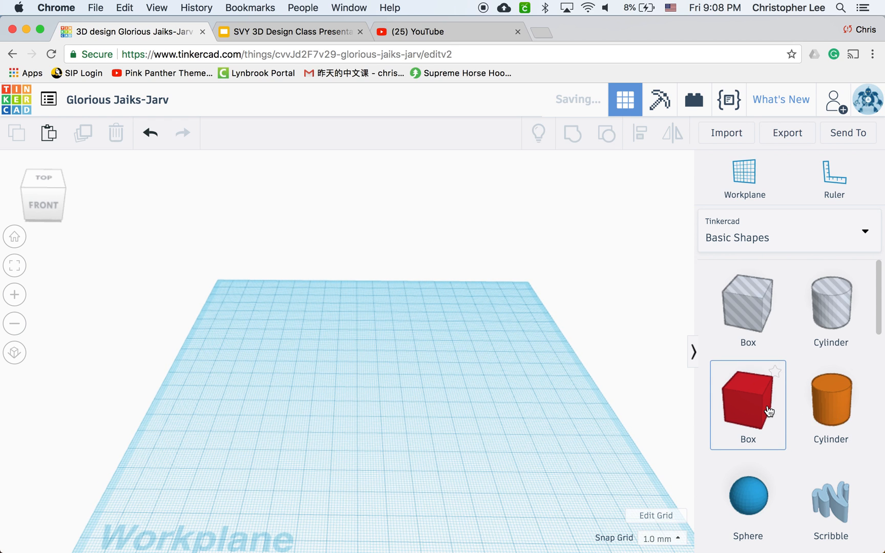
- Place a Round Roof shape from the basic shapes on the workplane
scroll(795, 474, "down", 5)
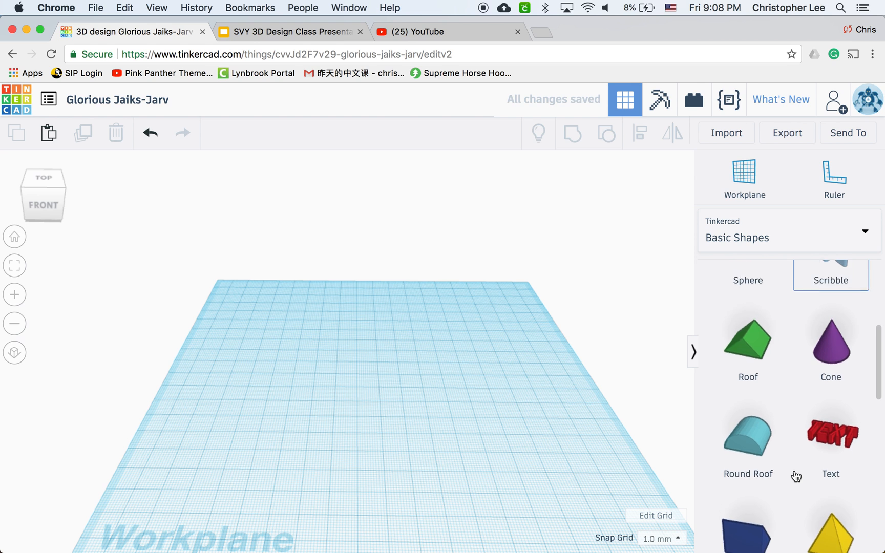
left_click_drag(722, 472, 295, 395)
key("f")
scroll(364, 430, "down", 5)
scroll(363, 430, "down", 5)
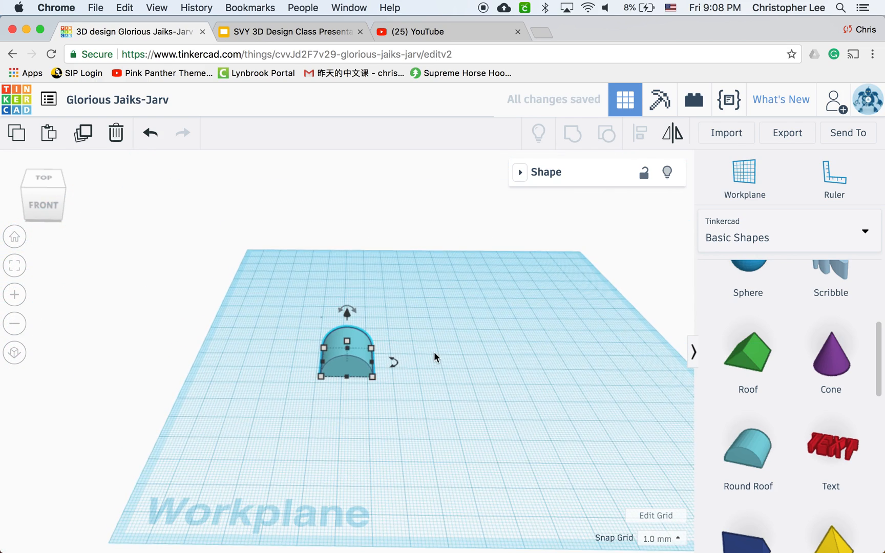
scroll(433, 357, "up", 4)
scroll(433, 356, "up", 3)
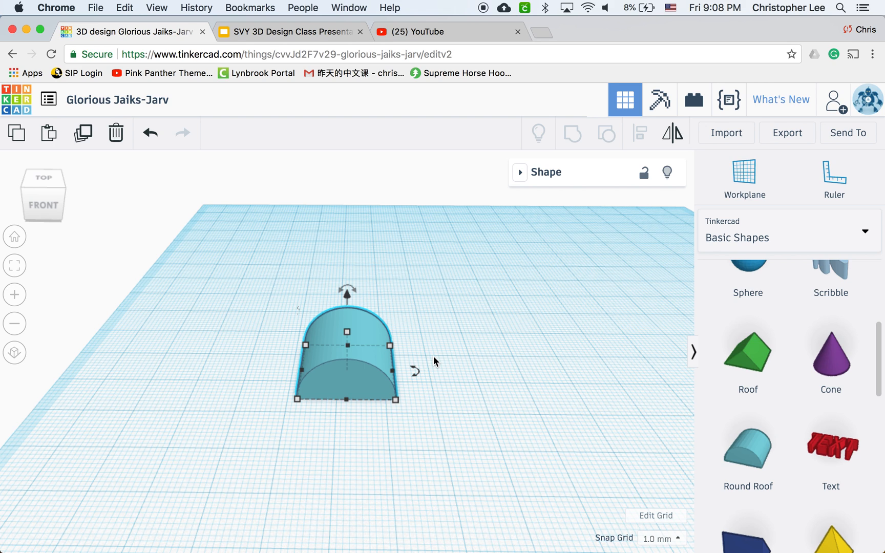
- Rotate a duplicate of the round roof slightly about the vertical axis and repeat the duplication to form a fan
mouse_move(402, 365)
left_click_drag(402, 365, 458, 392)
key("ctrl+d")
key("ctrl+d")
key("ctrl+d")
key("ctrl+d")
key("ctrl+d")
key("ctrl+d")
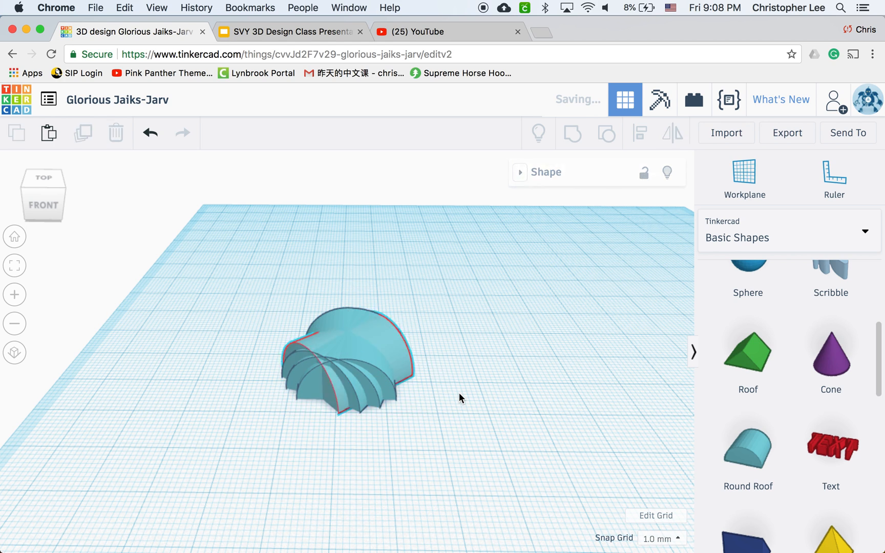
key("ctrl+d")
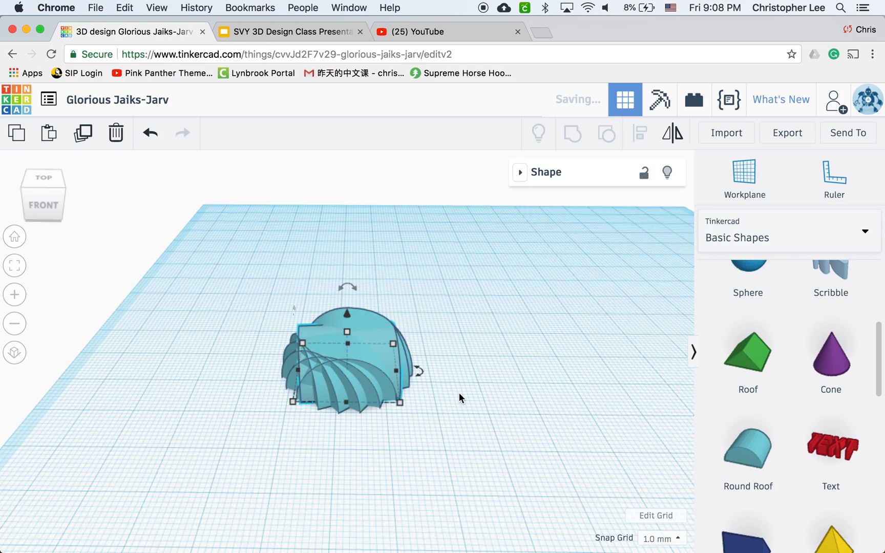
- Select the fan of overlapping round roofs and delete it
right_click_drag(502, 403, 302, 300)
left_click_drag(267, 277, 455, 439)
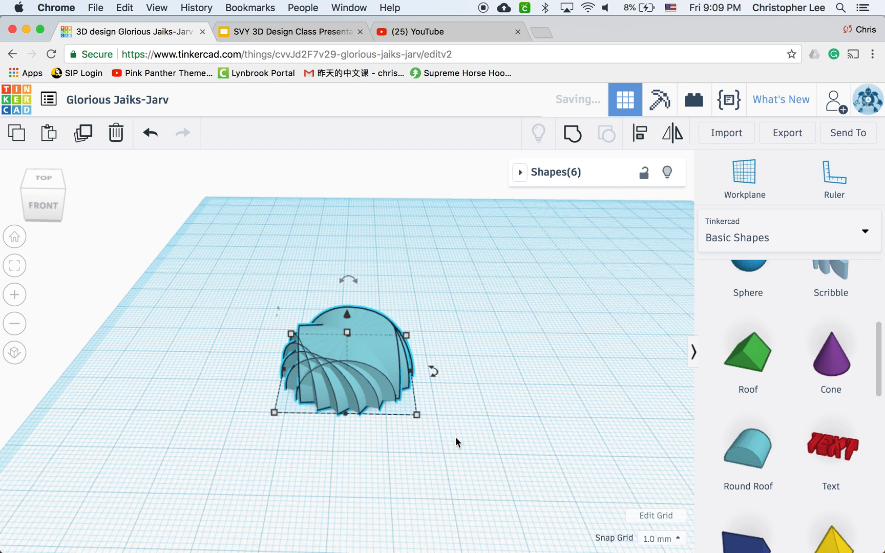
key("Delete")
- Place a fresh Round Roof shape on the cleared workplane
left_click_drag(664, 444, 369, 392)
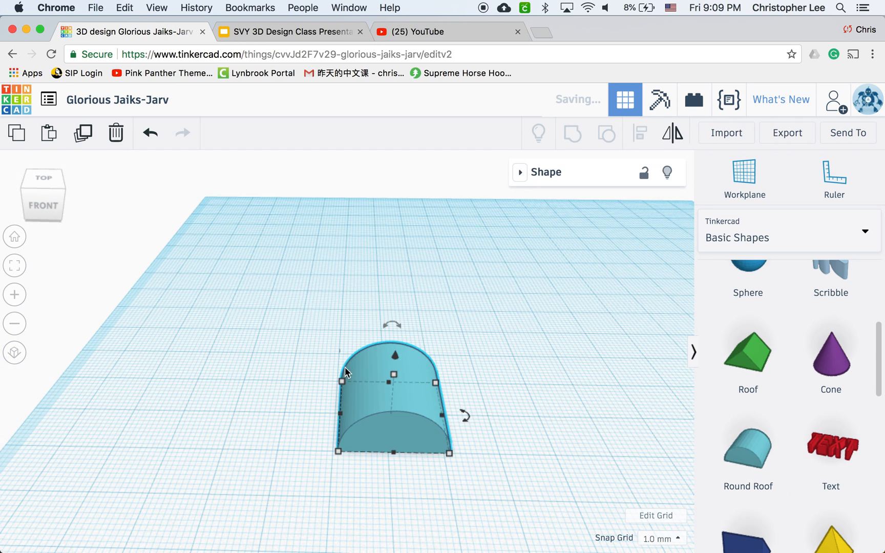
scroll(529, 415, "down", 1)
scroll(553, 426, "down", 3)
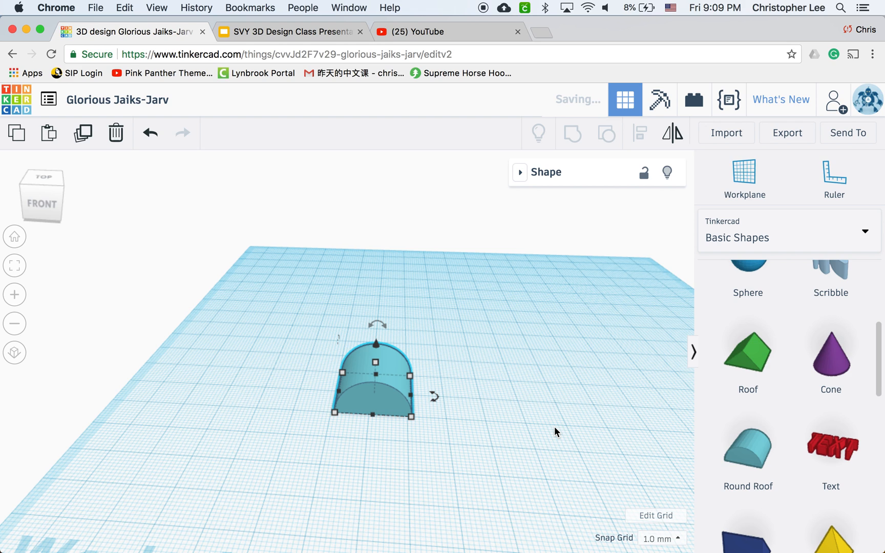
- Duplicate the round roof, shift the copy sideways with a clear gap, and rotate it, including a -22.5° tilt
key("super+d")
key("shift+Right")
key("shift+Right")
key("shift+Right")
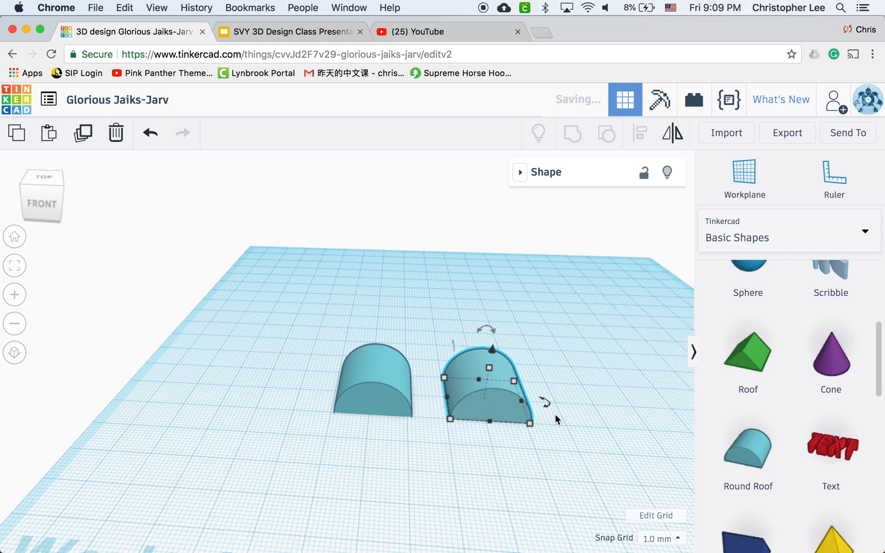
left_click_drag(546, 398, 552, 438)
left_click_drag(484, 324, 465, 323)
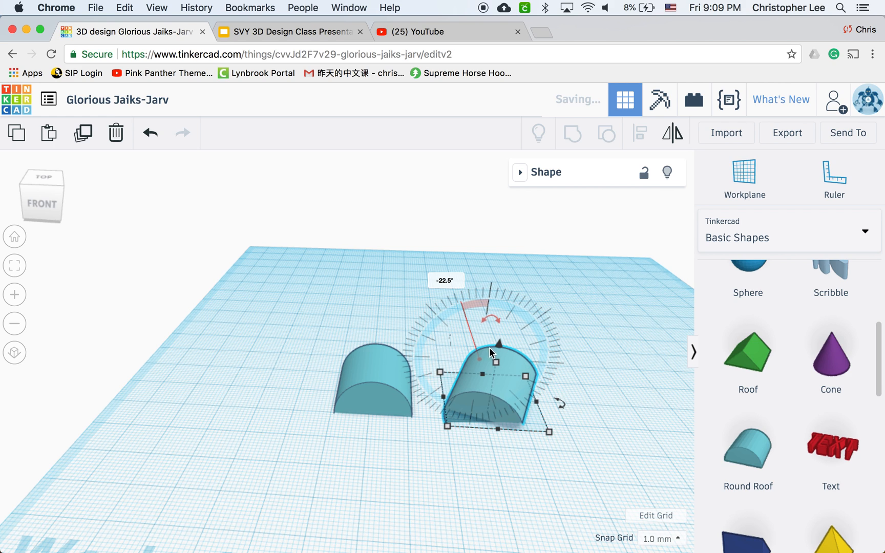
- Duplicate the tilted round roof repeatedly so the offset and rotation carry on into a rising, spiralling arc
key("super+d")
left_click(425, 491)
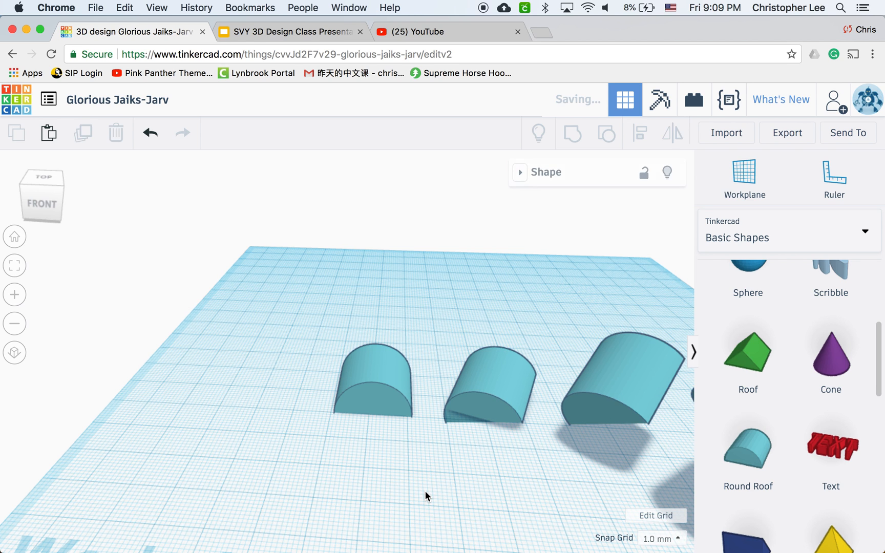
scroll(425, 490, "down", 8)
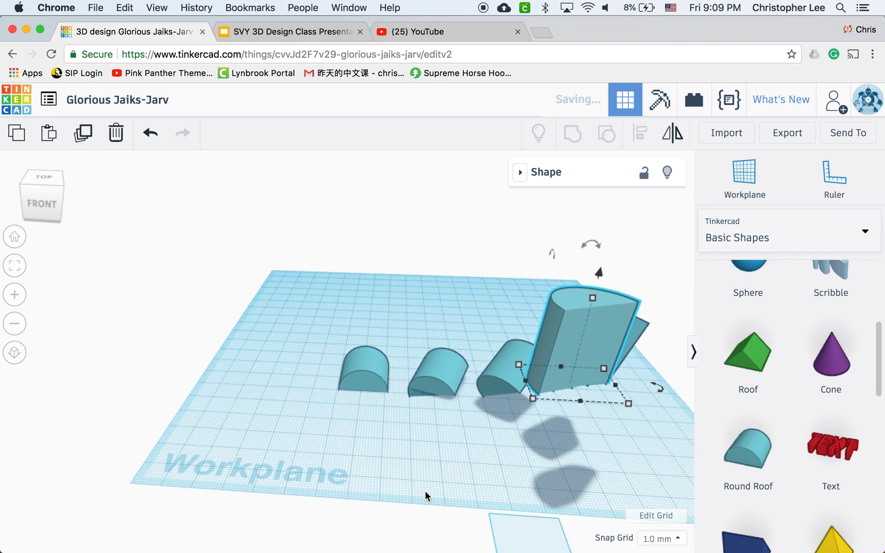
right_click_drag(383, 496, 478, 413)
key("super+d")
key("super+d")
key("super+d")
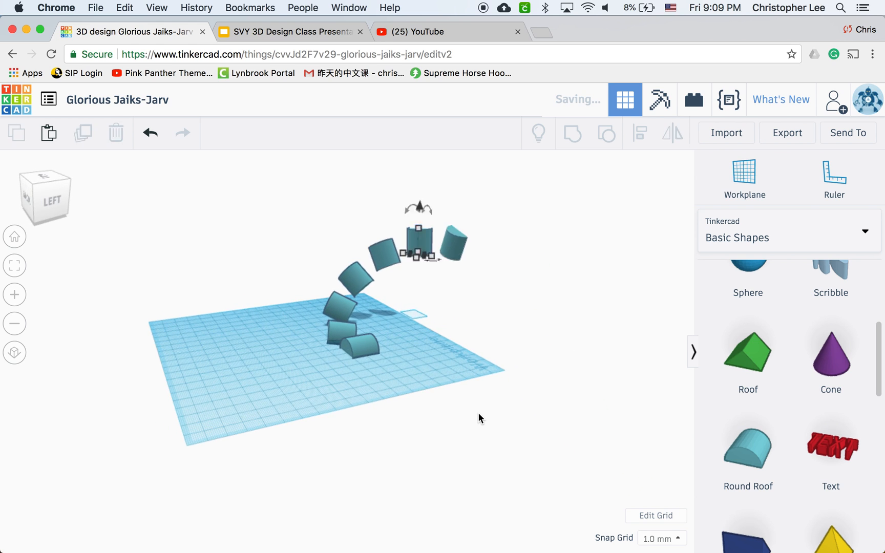
- Keep duplicating the tilted round roof until the copies curve back to the first one and close the ring
key("super+d")
key("super+d")
key("super+d")
key("super+d")
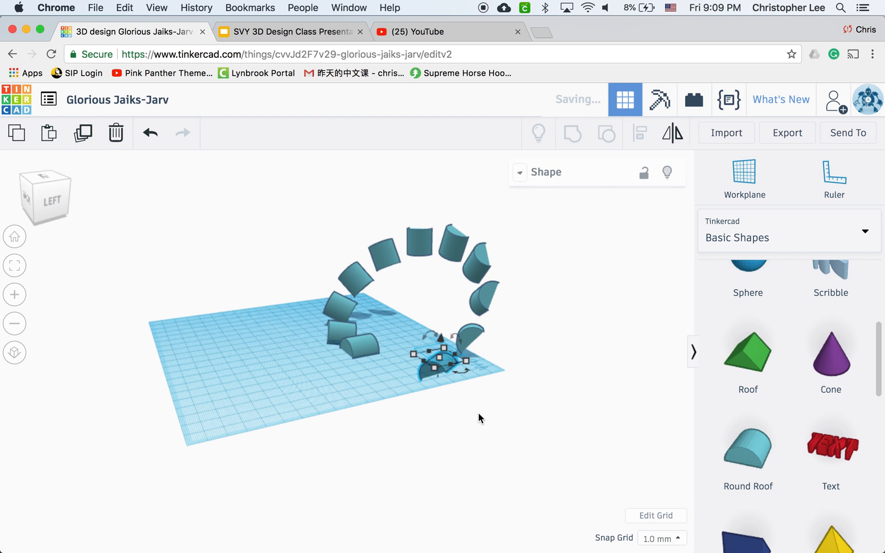
key("super+d")
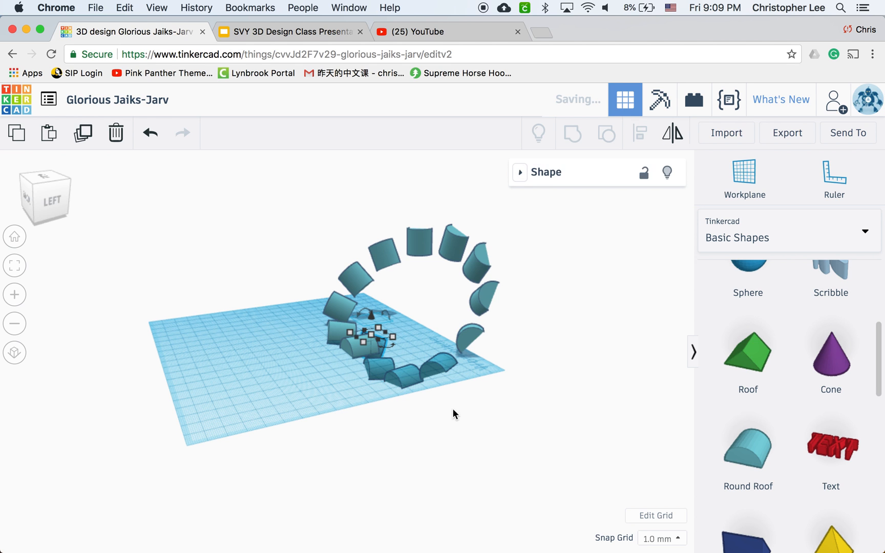
- Select the whole ring of round roofs and delete it
right_click_drag(341, 371, 390, 378)
left_click_drag(371, 279, 480, 403)
key("Delete")
right_click_drag(342, 374, 289, 371)
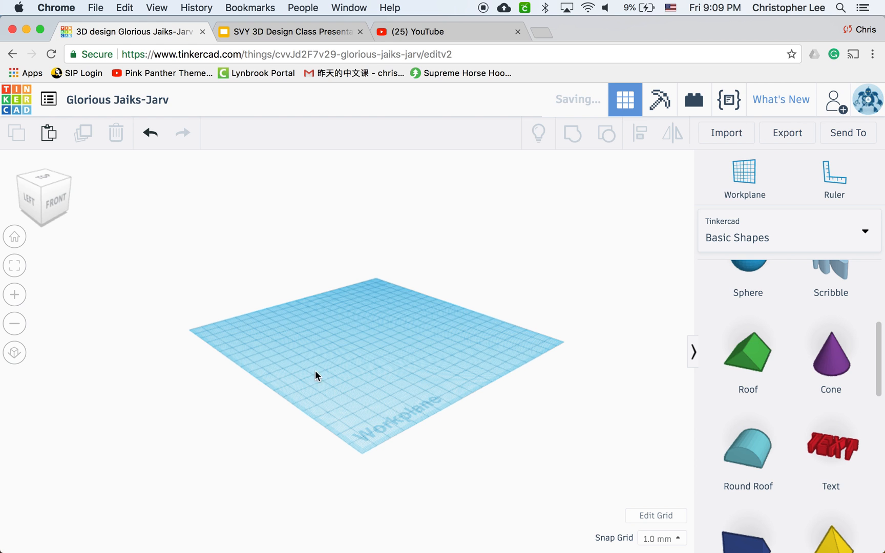
- Place a solid red Box on the empty workplane and view it from the front, slightly from above
right_click_drag(424, 395, 313, 395)
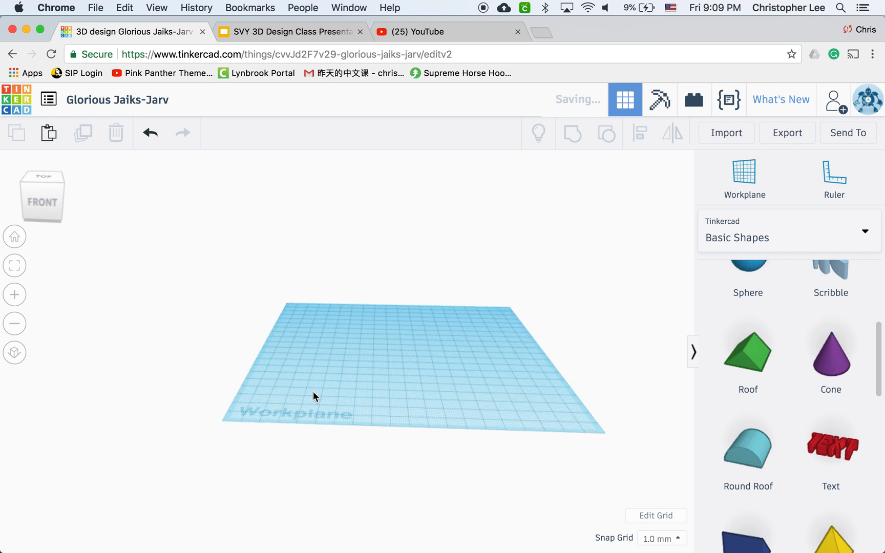
scroll(315, 398, "up", 3)
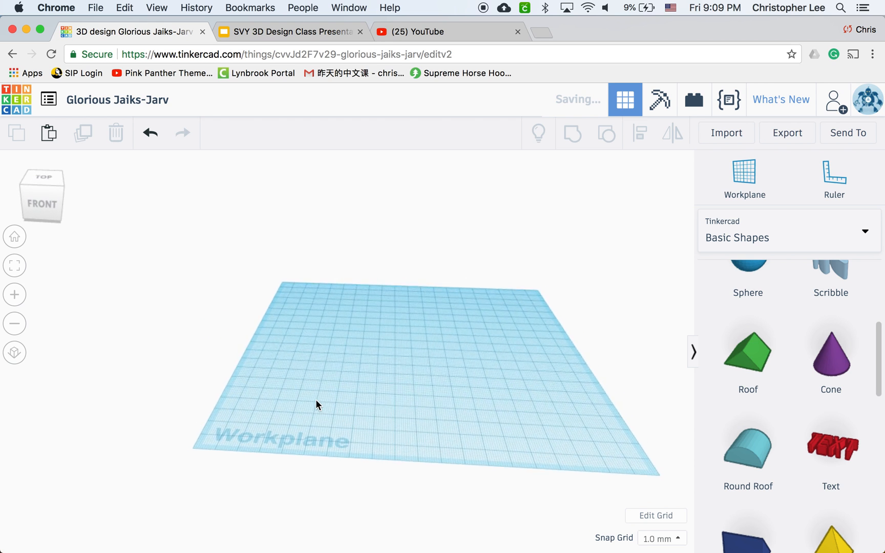
scroll(316, 400, "down", 3)
scroll(784, 331, "up", 5)
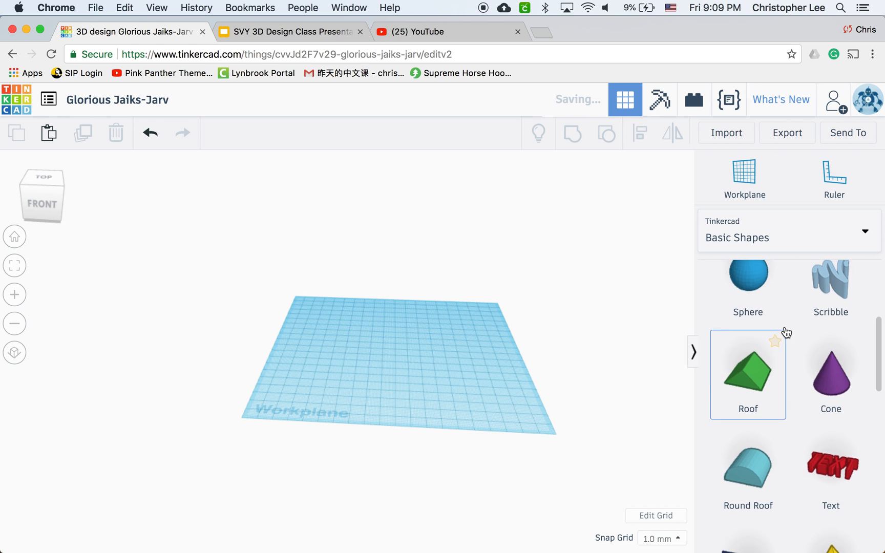
left_click_drag(401, 343, 403, 345)
key("f")
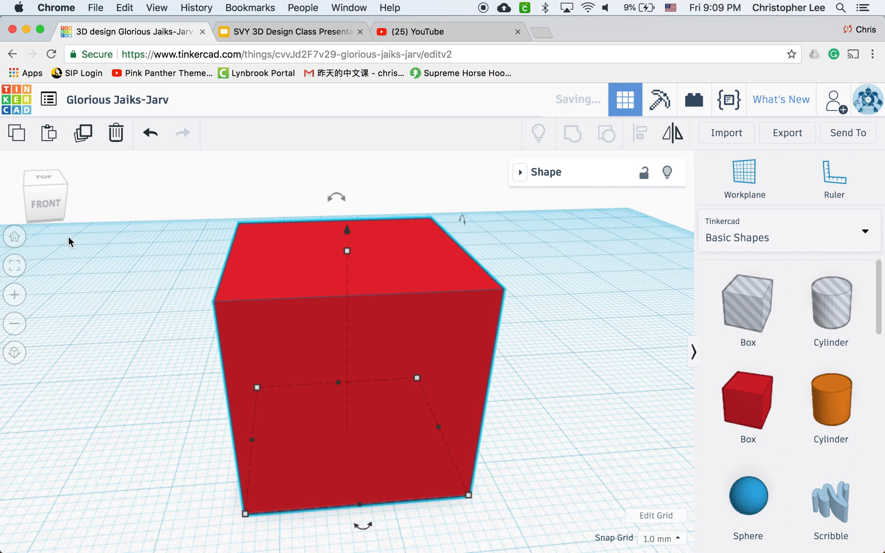
left_click(47, 211)
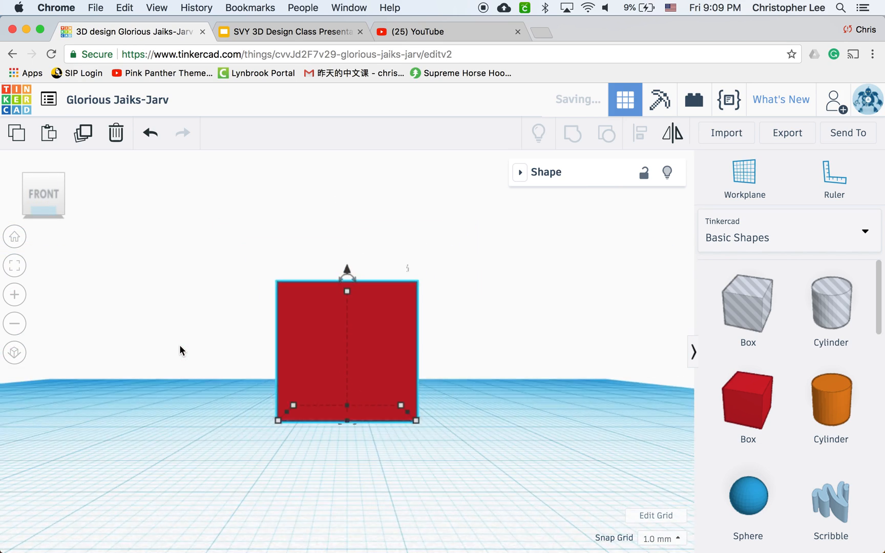
right_click_drag(179, 369, 180, 412)
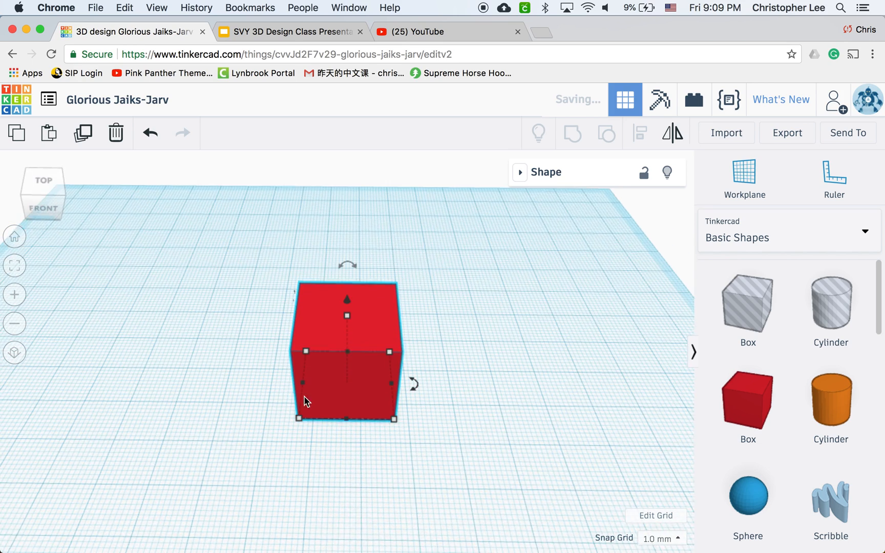
- Move the box toward the left side of the workplane to make room beside it
key("shift+Left")
key("shift+Left")
key("shift+Left")
key("shift+Left")
key("shift+Left")
key("shift+Right")
key("shift+Right")
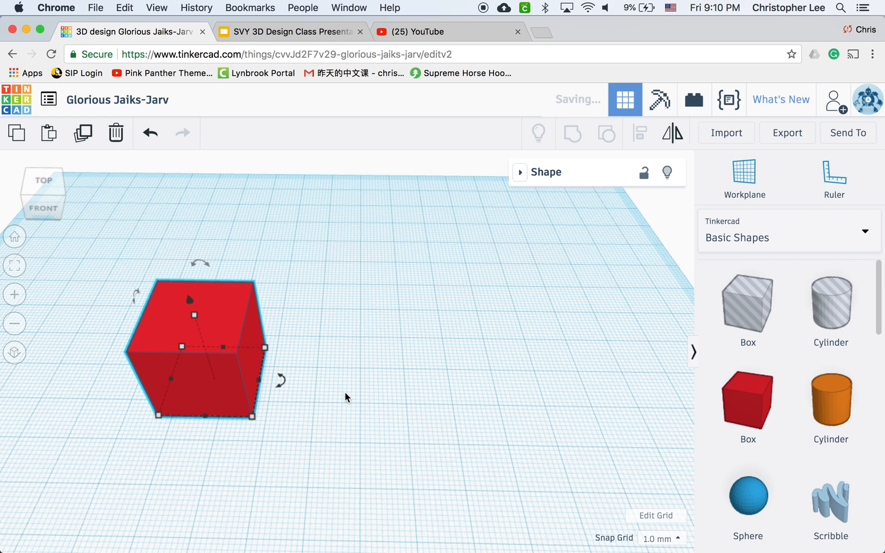
- Duplicate the box and shift the copy to the right, leaving a clear gap
key("ctrl+d")
key("shift+Right")
key("shift+Right")
key("shift+Right")
key("shift+Right")
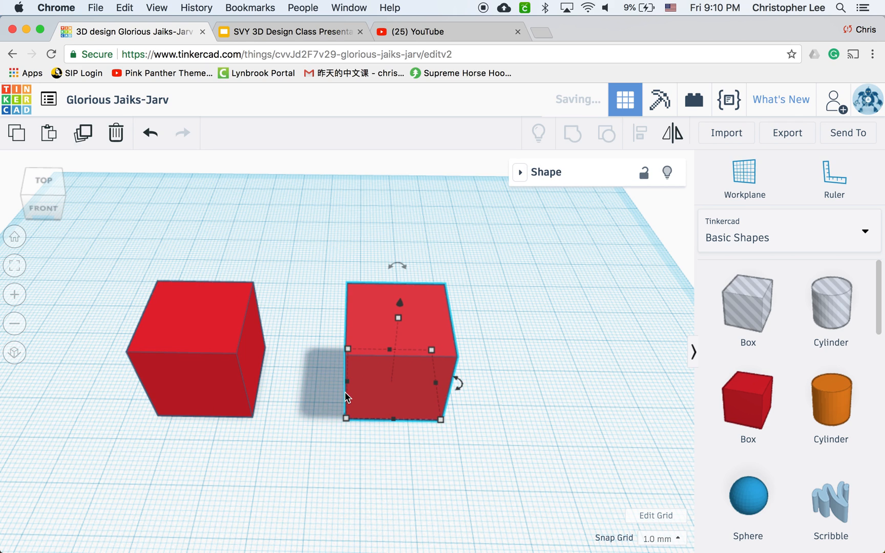
- Scale the copied box down proportionally and adjust its position so it stands apart from the original
mouse_move(398, 318)
left_mouse_down("shift")
mouse_move(399, 333)
mouse_move(400, 301)
mouse_move(394, 352)
mouse_move(396, 300)
mouse_move(393, 339)
mouse_move(390, 327)
left_mouse_up("shift")
left_click_drag(392, 316, 392, 317, "shift")
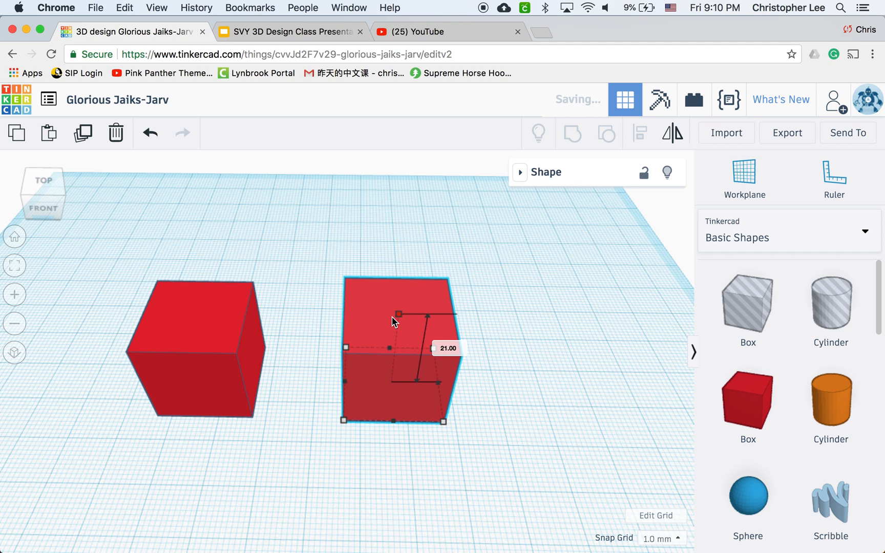
key("shift+Left")
key("shift+Left")
key("shift+Left")
key("shift+Right")
key("shift+Right")
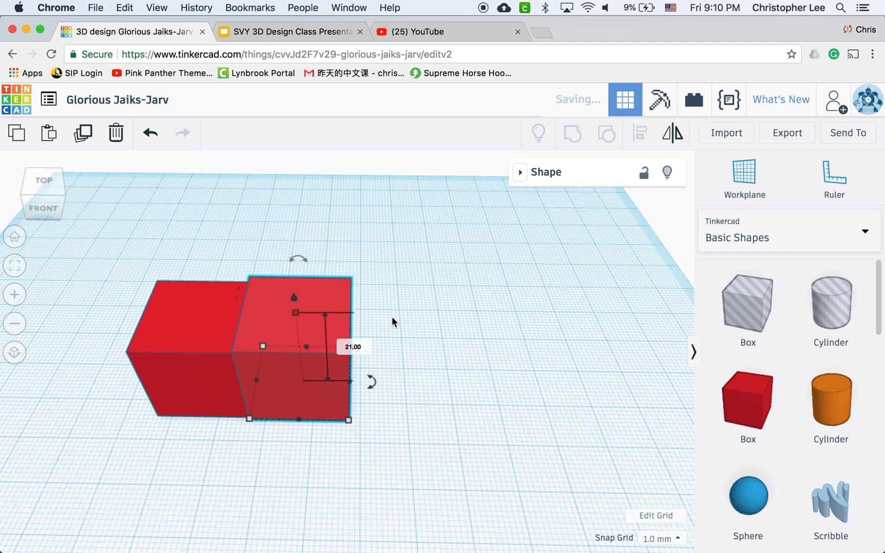
left_click_drag(347, 316, 340, 329, "shift")
right_click_drag(473, 357, 514, 325)
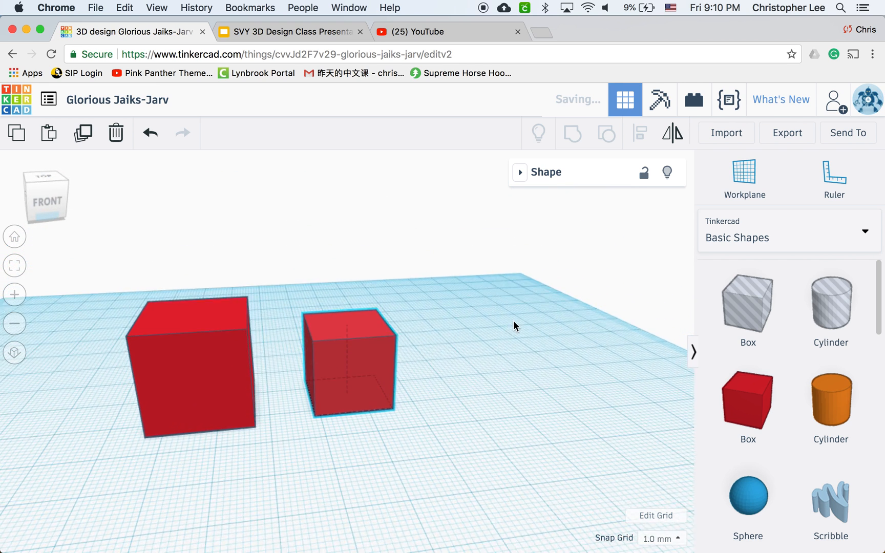
- Duplicate the reduced box three times to extend the row of shrinking boxes, and compare the first two boxes
key("super+d")
key("super+d")
key("super+d")
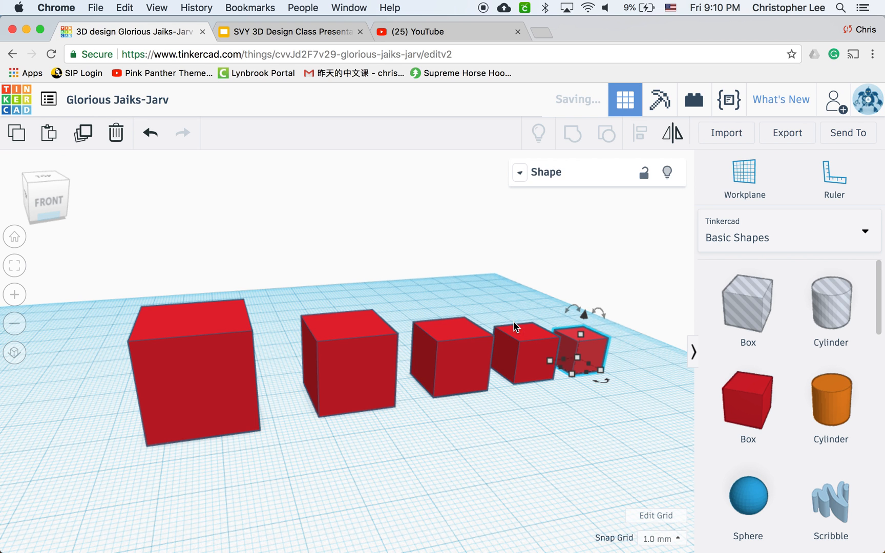
right_click_drag(563, 416, 421, 379)
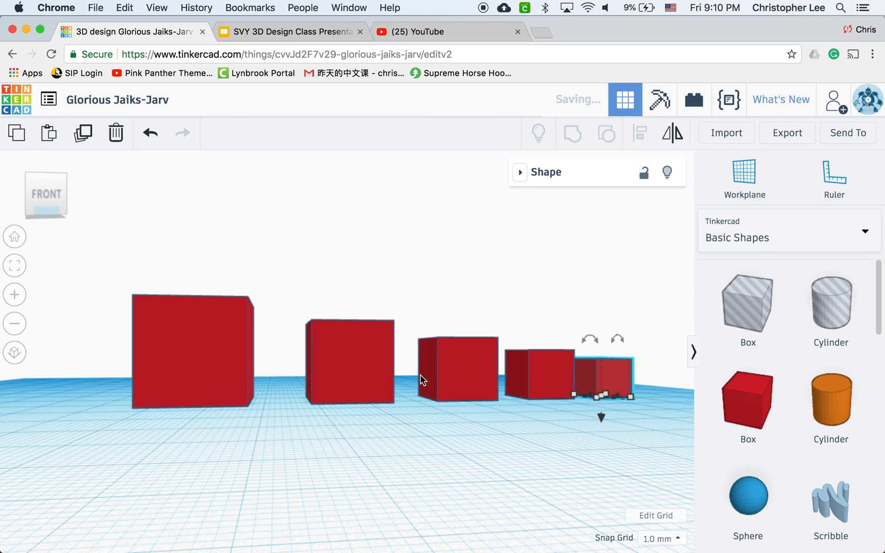
left_click(224, 350)
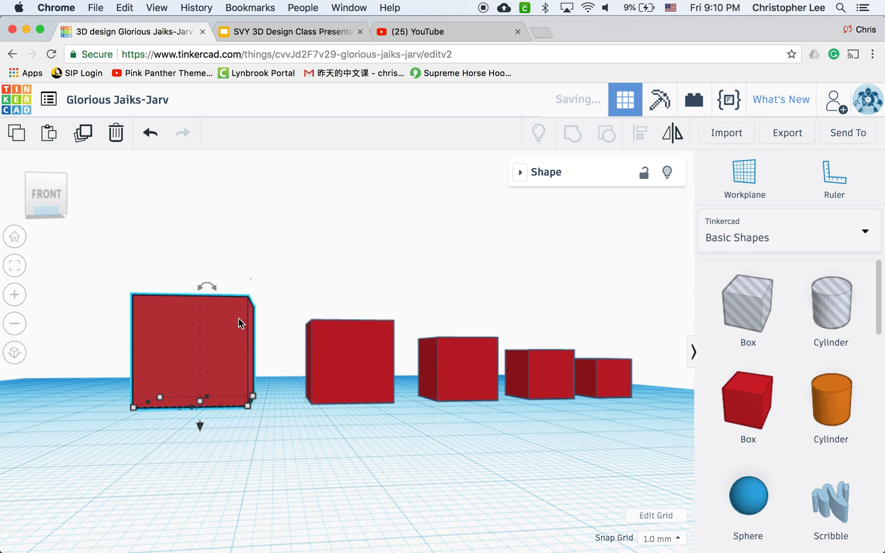
left_click(340, 388)
left_click(319, 278)
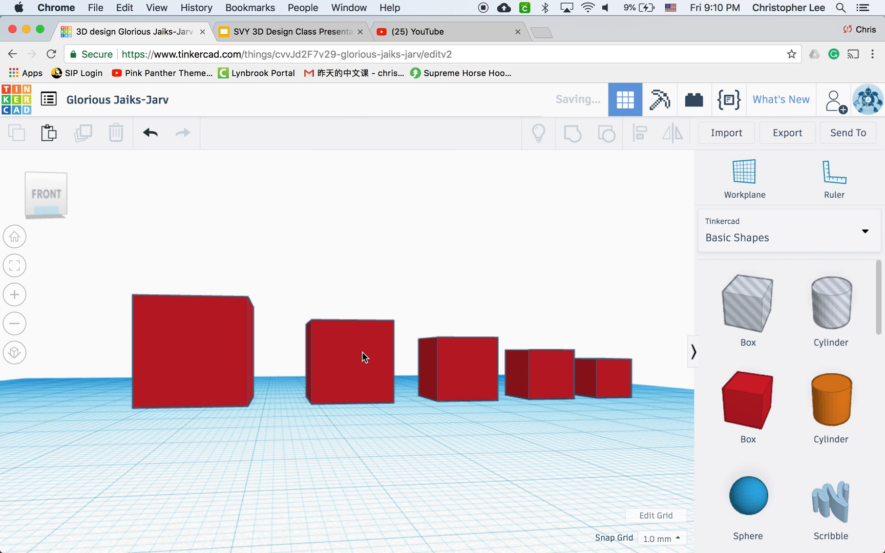
left_click(366, 360)
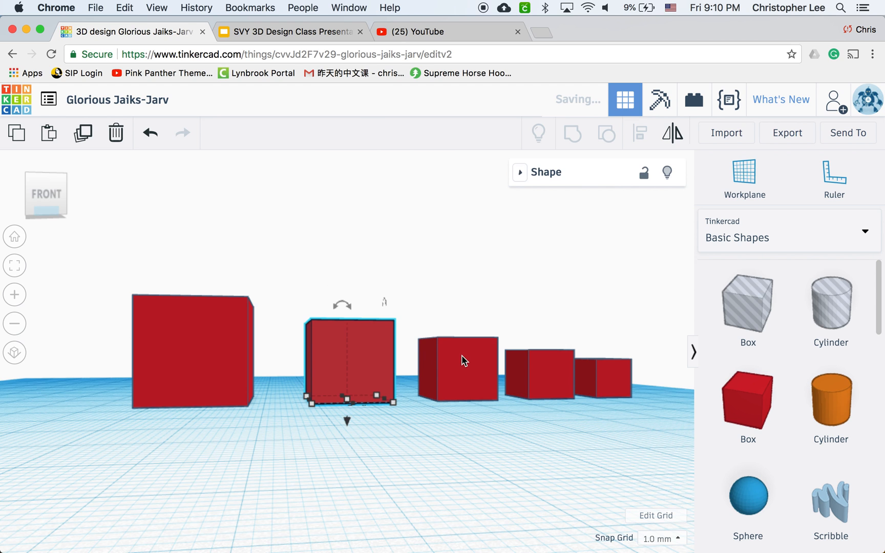
left_click(555, 254)
- Select and delete all five boxes in the shrinking row
right_click_drag(616, 306, 588, 347)
left_click_drag(576, 444, 576, 443)
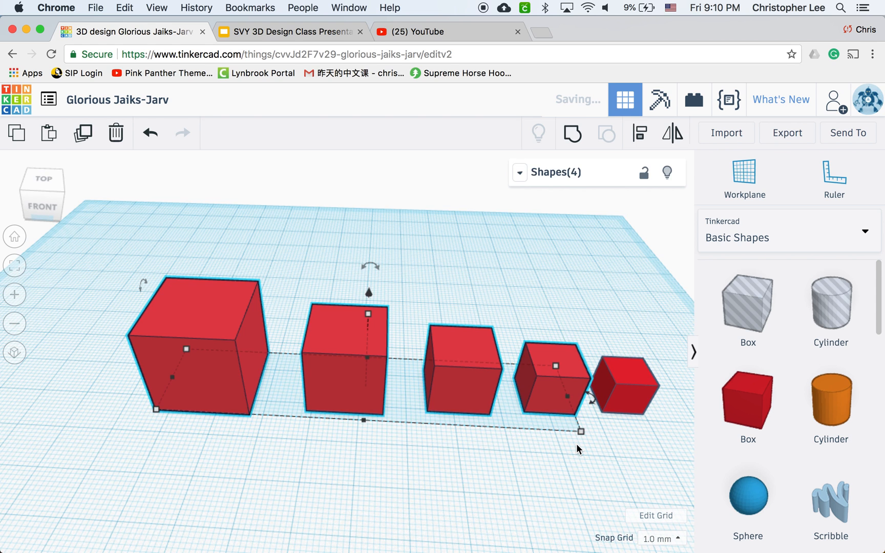
key("Delete")
left_click(644, 392)
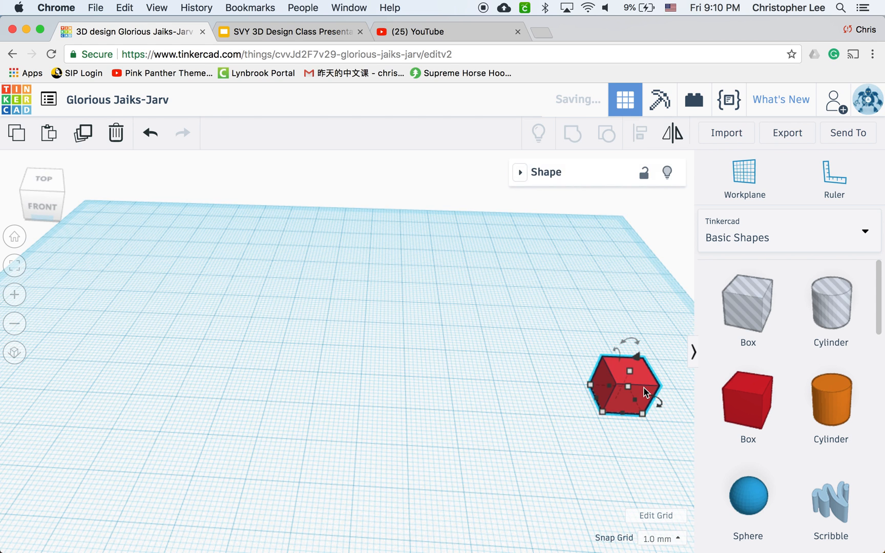
key("Delete")
- Place a green Roof shape on the cleared workplane and frame it in the view
scroll(802, 412, "down", 1)
scroll(800, 412, "down", 5)
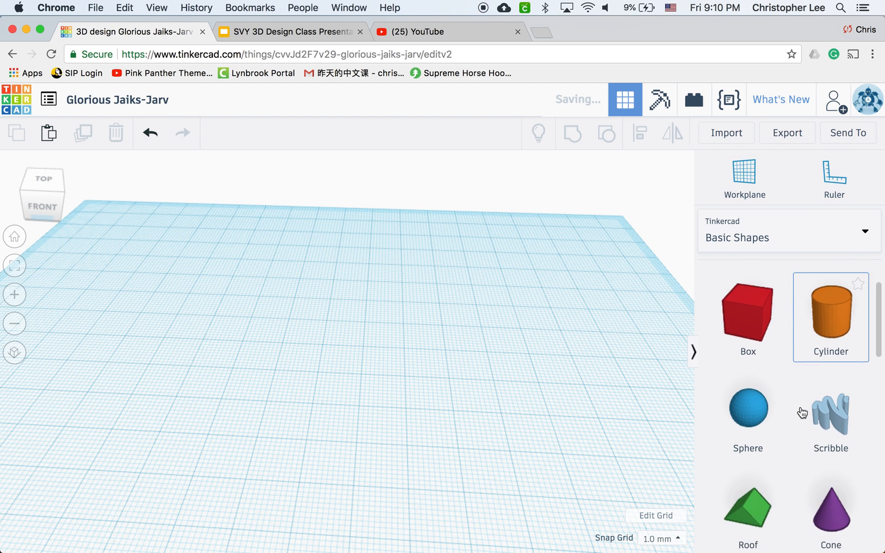
left_click(749, 465)
left_click(230, 390)
scroll(286, 394, "down", 2)
key("f")
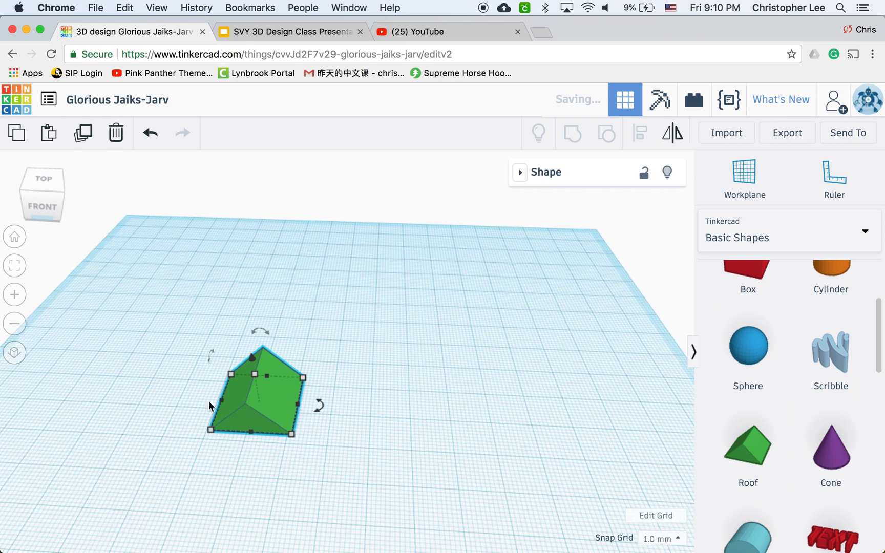
right_click_drag(184, 401, 246, 379)
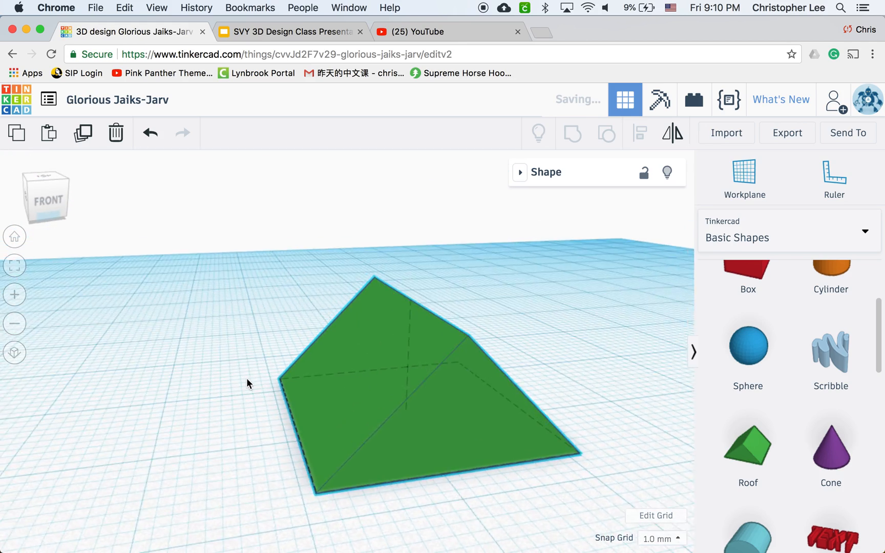
scroll(246, 379, "up", 5)
scroll(246, 379, "down", 5)
scroll(247, 379, "down", 5)
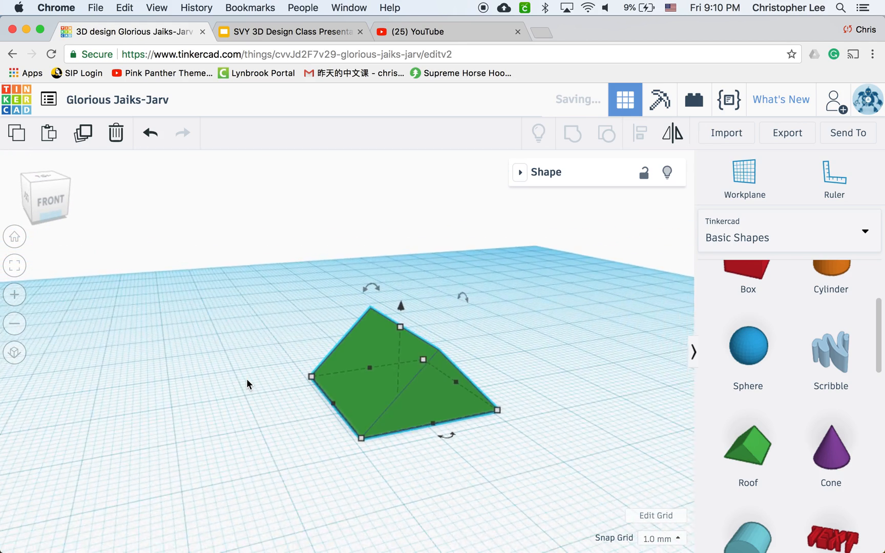
- Duplicate the roof and shift the copy to the right and toward the back, clear of the original
key("ctrl+d")
key("Right")
key("Right")
key("Right")
key("Right")
key("Right")
key("Right")
key("Right")
key("Right")
key("Right")
key("Right")
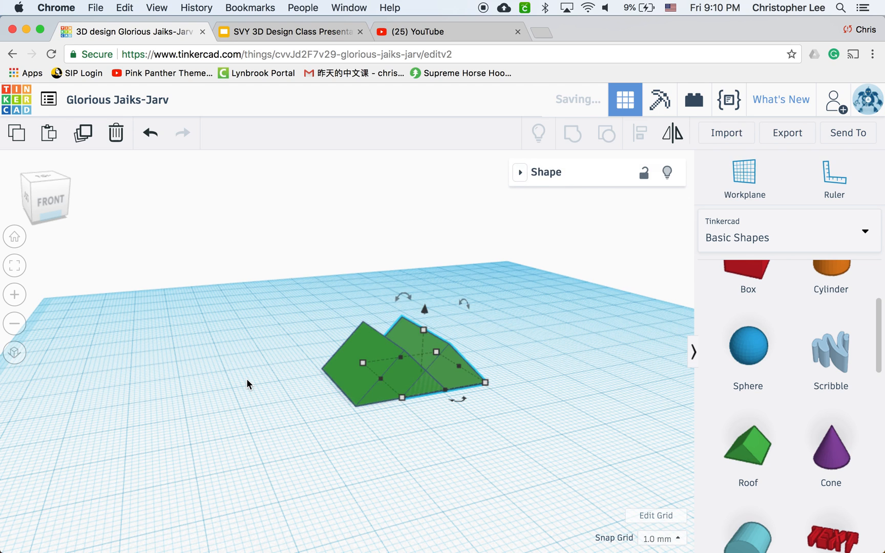
key("Up")
key("Up")
key("Up")
key("Up")
key("Up")
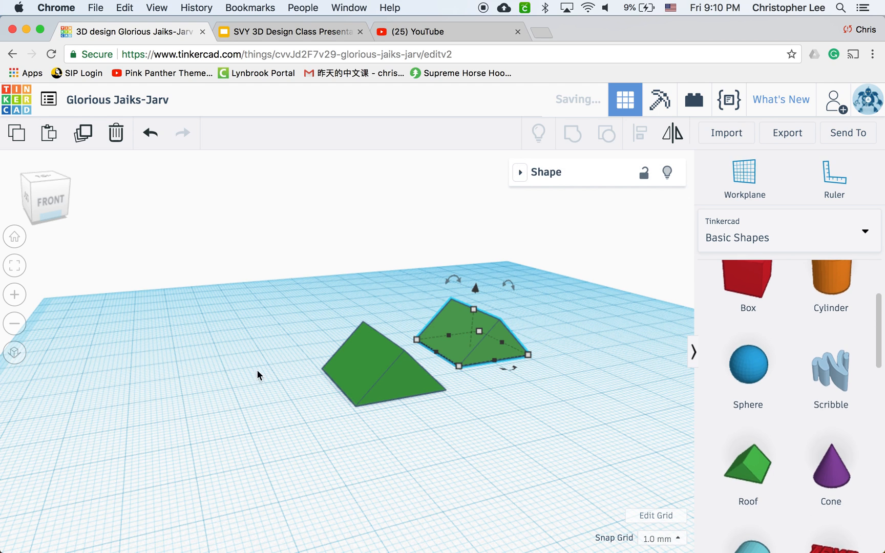
- Rotate the copied roof 45° about one axis and 22.5° about another, and scale it down to 17.61 mm high
left_click_drag(474, 267, 413, 248)
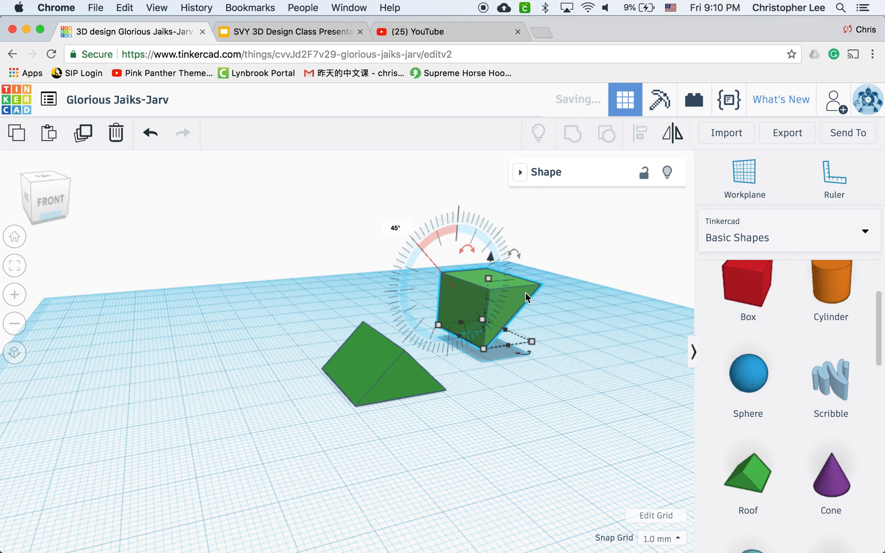
left_click_drag(523, 351, 549, 251)
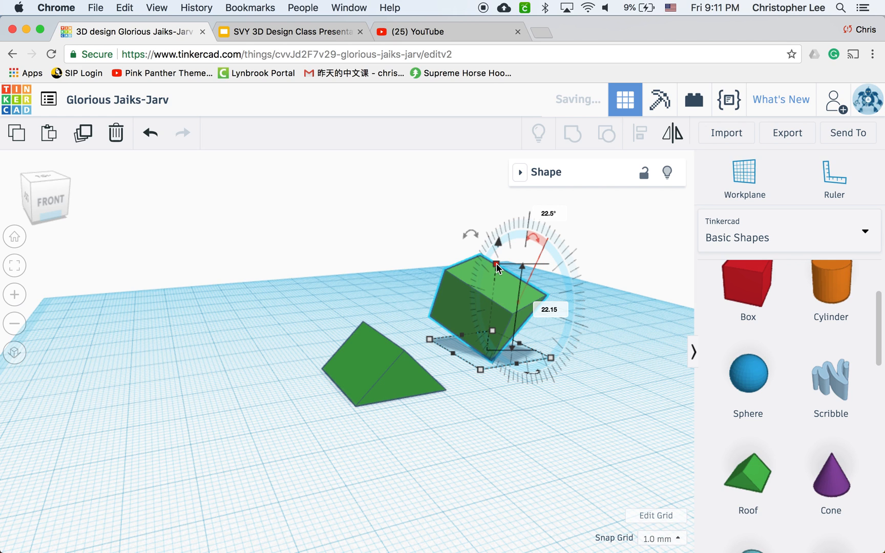
left_click_drag(496, 265, 493, 281)
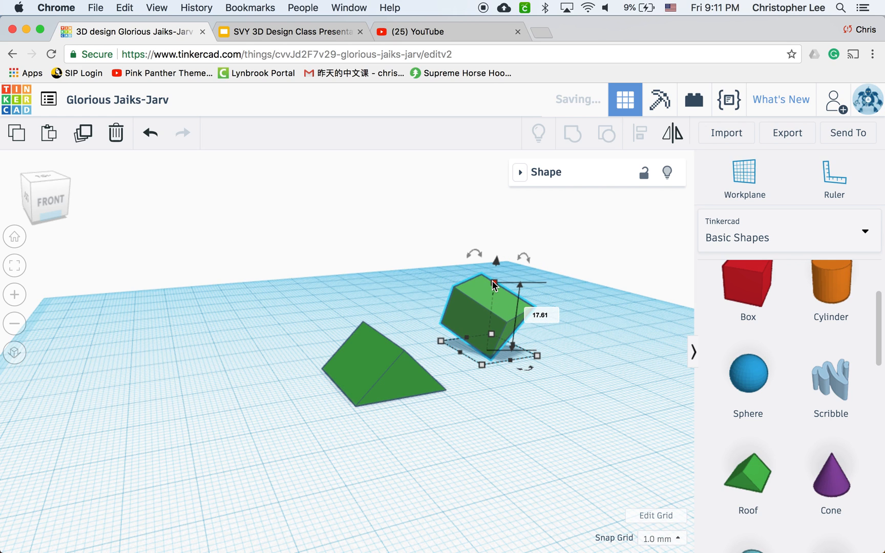
- Duplicate the rotated, reduced roof repeatedly so the copies spiral through the air while shrinking
key("super+d")
key("super+d")
key("super+d")
key("super+d")
key("super+d")
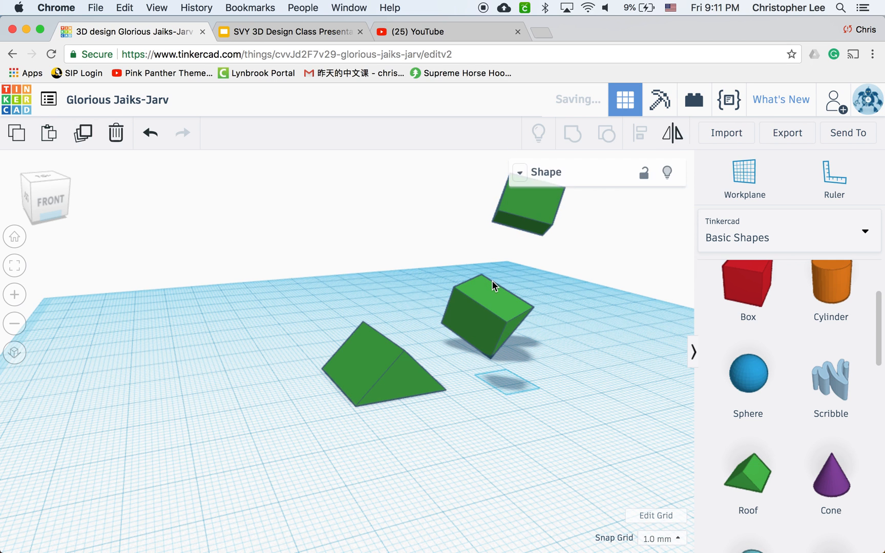
key("super+d")
key("super+d")
key("super+d")
scroll(491, 280, "down", 3)
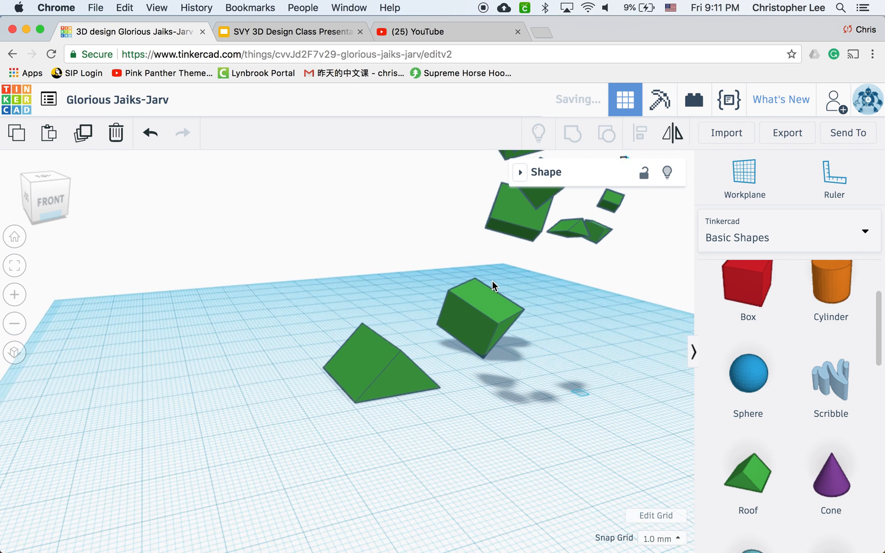
scroll(492, 280, "down", 4)
right_click_drag(317, 276, 276, 157)
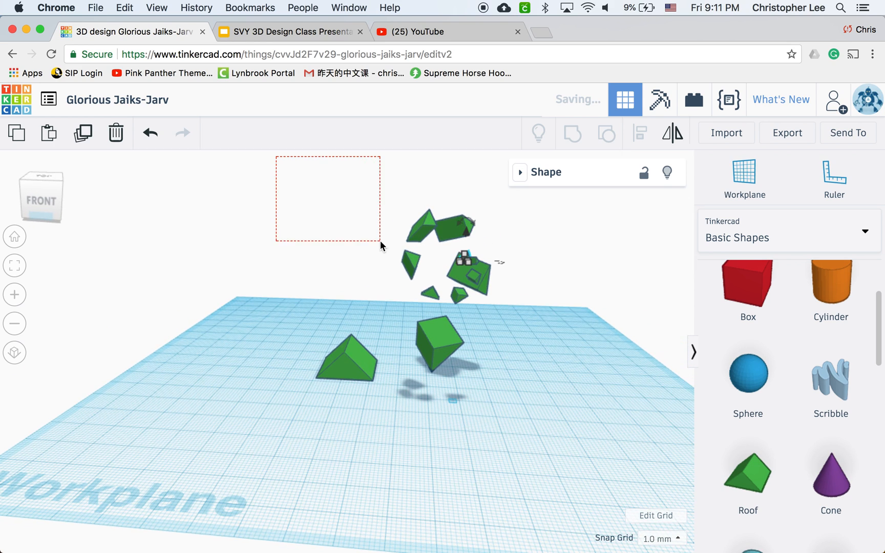
- Delete the entire roof pattern and place a blue Sphere on the empty workplane
left_click_drag(272, 167, 533, 430)
key("Delete")
right_click_drag(279, 371, 295, 396)
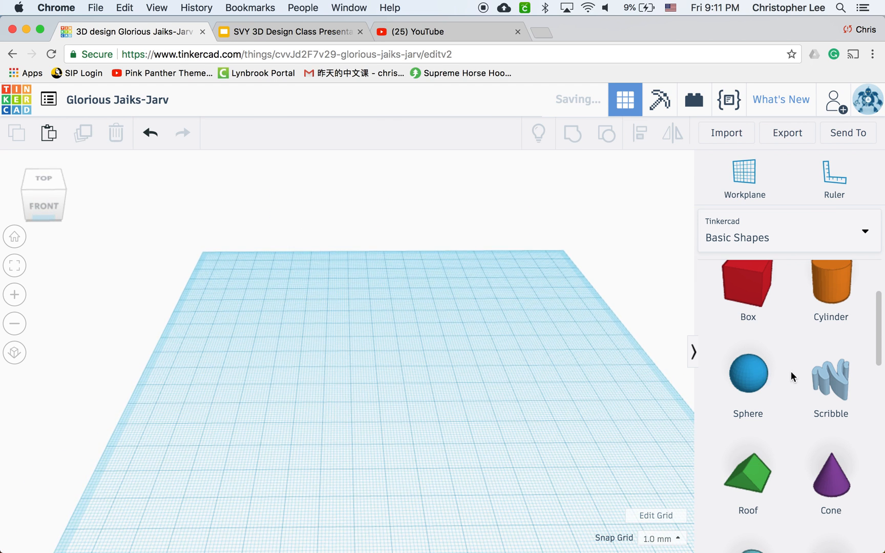
left_click_drag(742, 384, 307, 388)
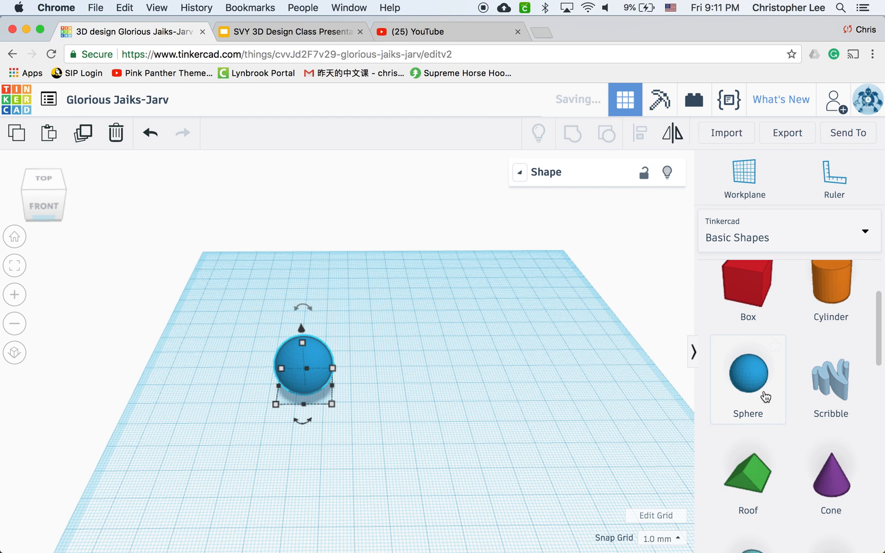
- Duplicate the blue sphere and shift the copy sideways, leaving a gap between the two spheres
scroll(806, 402, "up", 4)
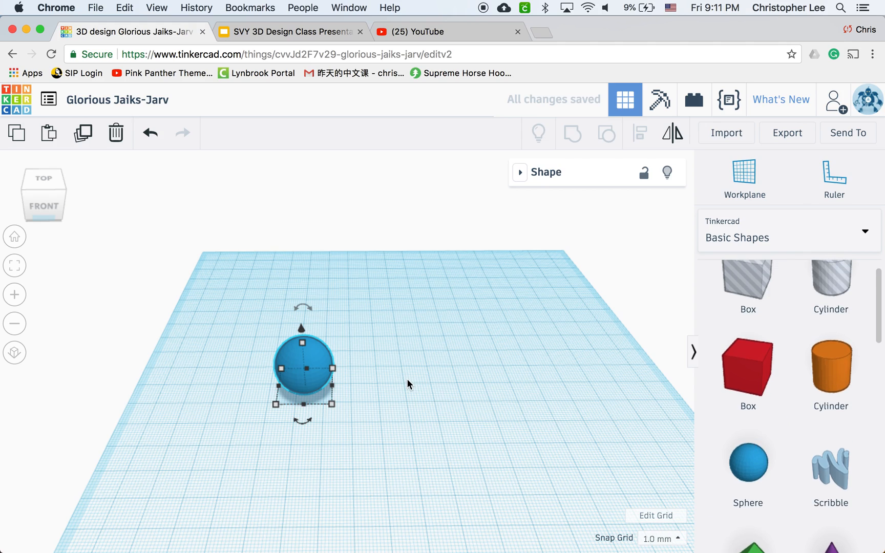
key("f")
scroll(363, 349, "down", 5)
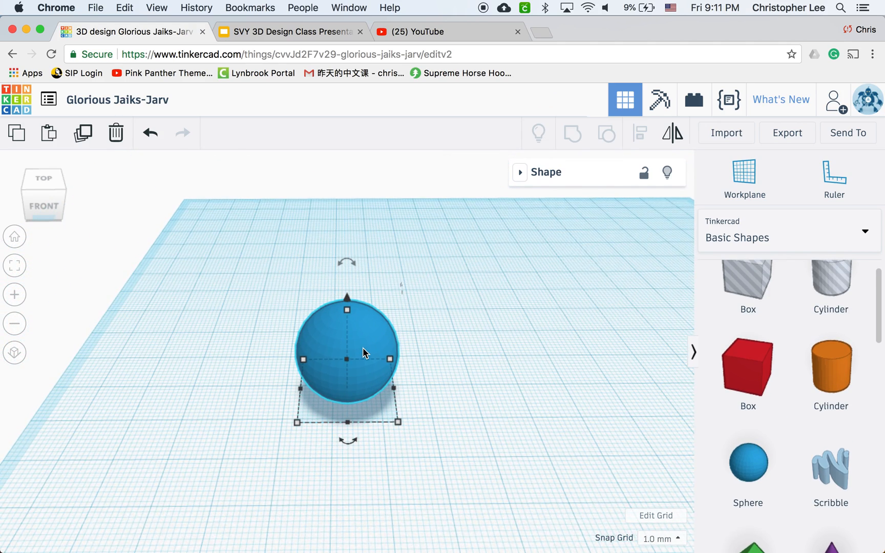
key("super+d")
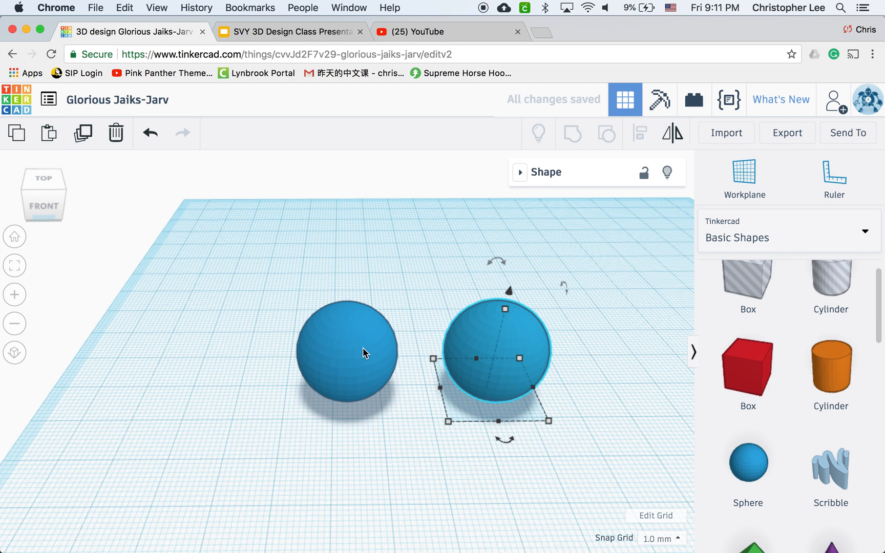
- Place an orange Cylinder between the two spheres and increase its number of sides for a smoother surface
left_click_drag(830, 369, 428, 375)
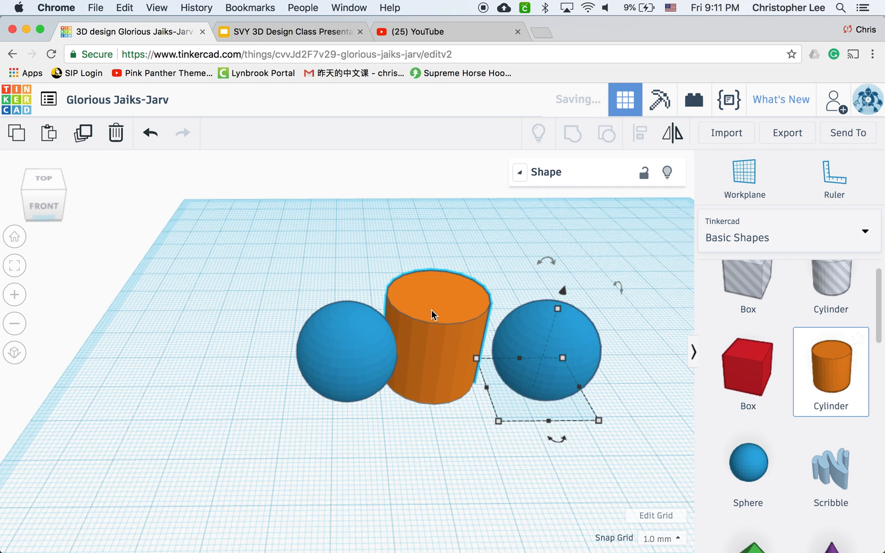
left_click(520, 172)
left_click_drag(581, 301, 707, 303)
left_click(519, 172)
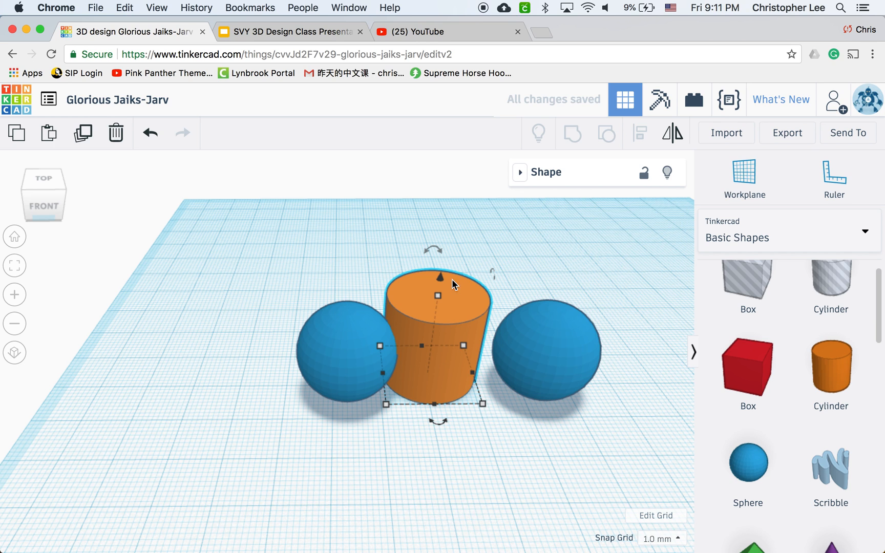
- Rotate the cylinder 90° onto its side so its axis runs from one sphere toward the other
left_click_drag(426, 249, 499, 313)
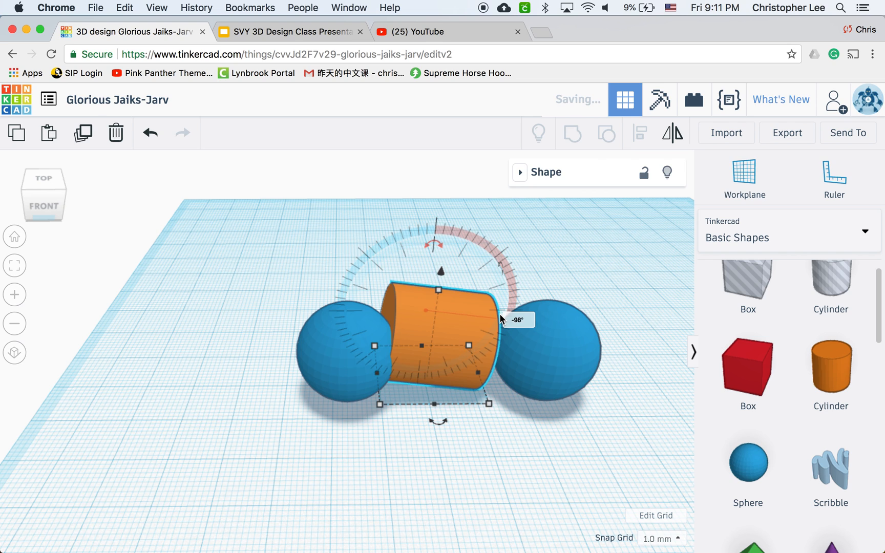
key("super+z")
left_click_drag(433, 253, 496, 306)
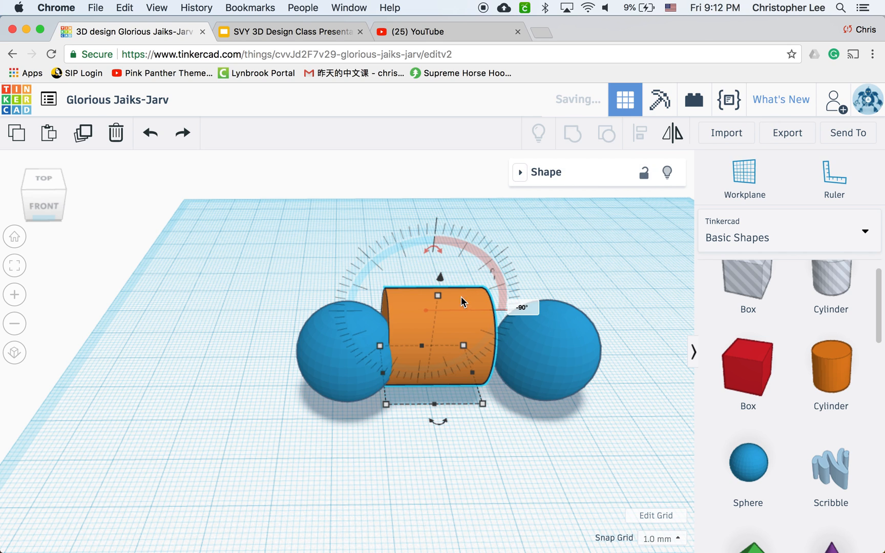
- Shrink the cylinder to 10 mm thick and lengthen it at both ends so it reaches into both spheres
left_click_drag(438, 324, 432, 337)
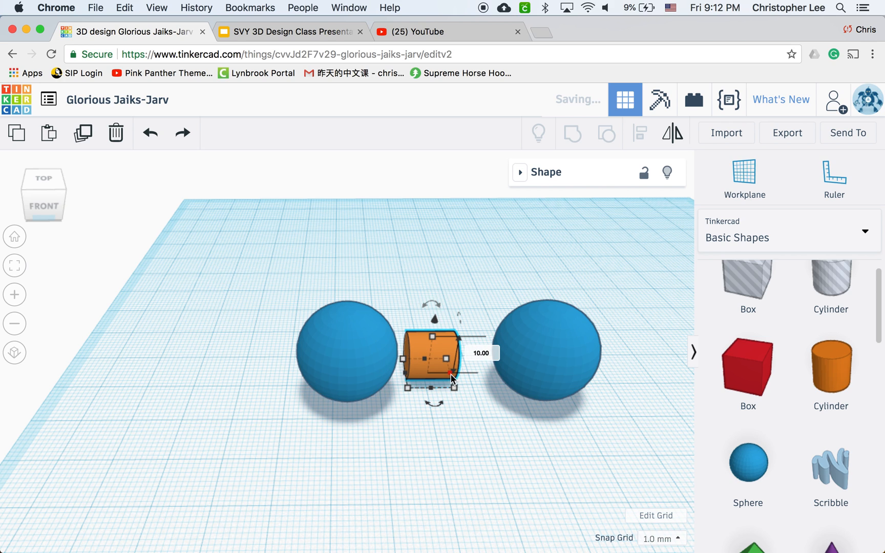
left_click_drag(465, 375, 555, 367)
left_click_drag(405, 375, 359, 374)
- Align the cylinder and both spheres on their centres in depth and height to form a dumbbell
right_click_drag(576, 296, 301, 274)
left_click_drag(264, 272, 315, 392)
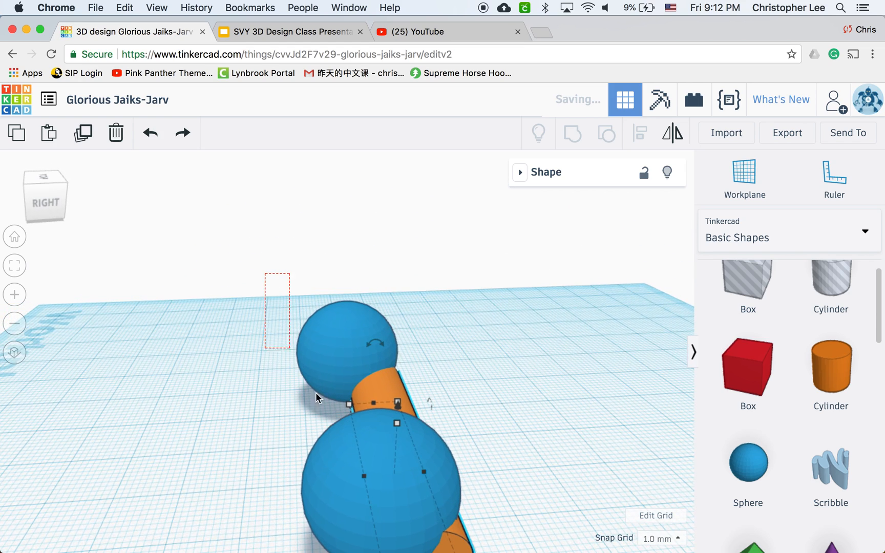
left_click_drag(451, 516, 497, 519)
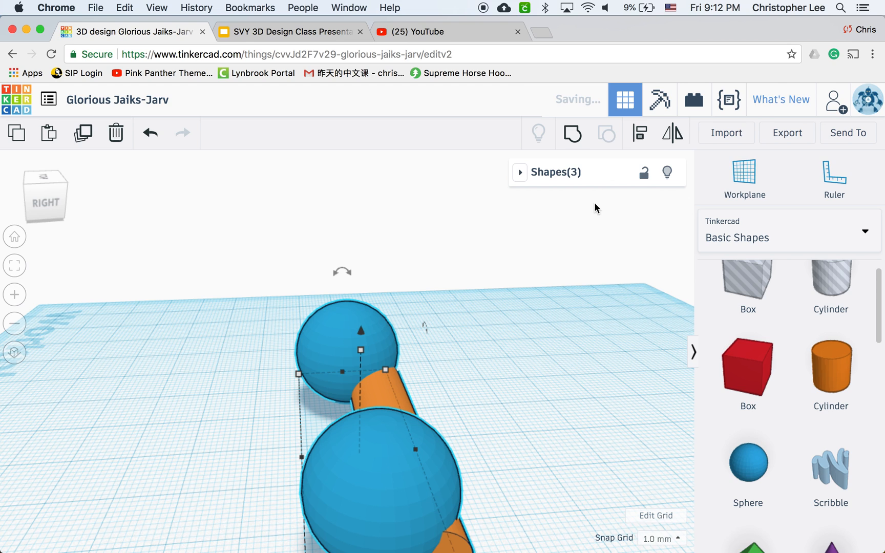
left_click(641, 137)
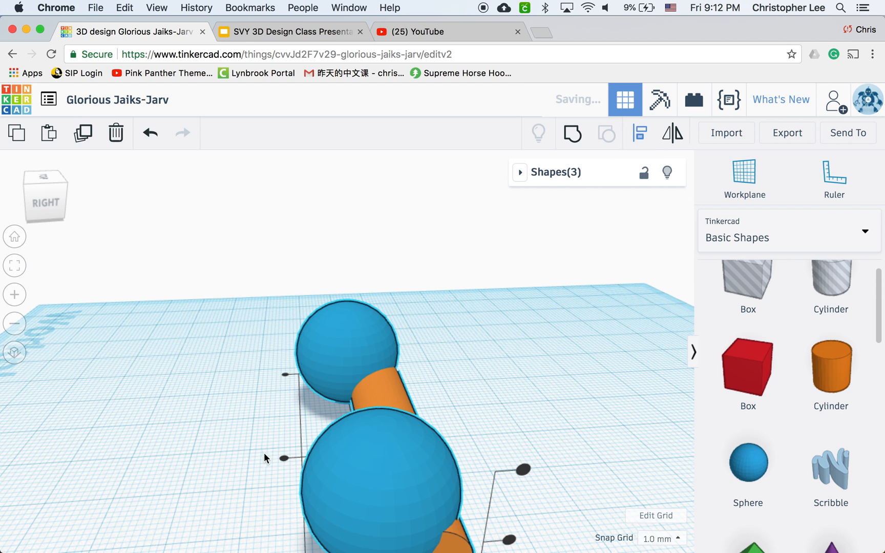
left_click(510, 540)
scroll(510, 476, "down", 10)
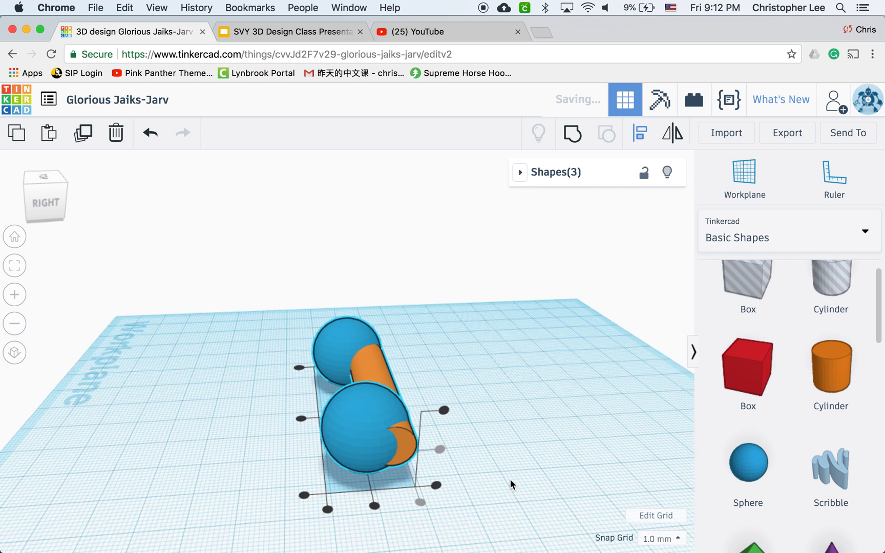
left_click(352, 387)
scroll(307, 379, "up", 10)
right_click_drag(281, 369, 490, 331)
left_click(362, 269)
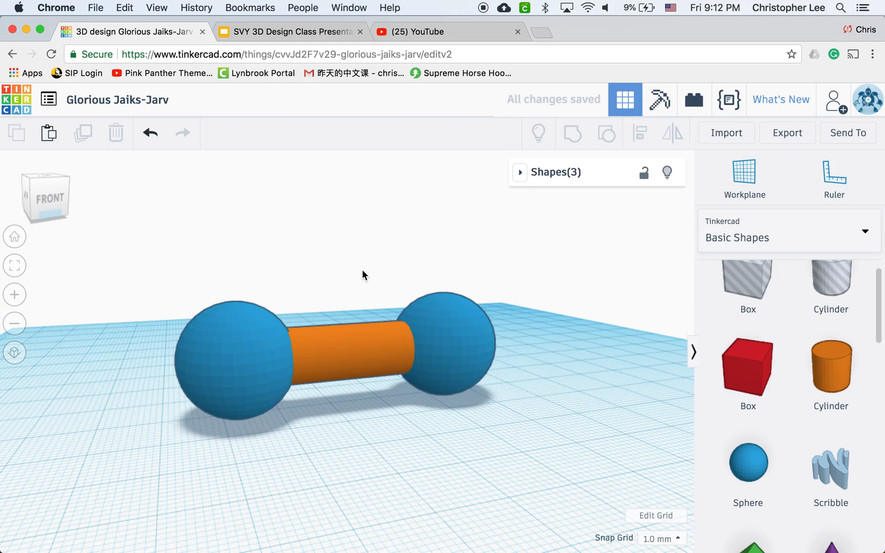
right_click_drag(438, 396, 509, 380)
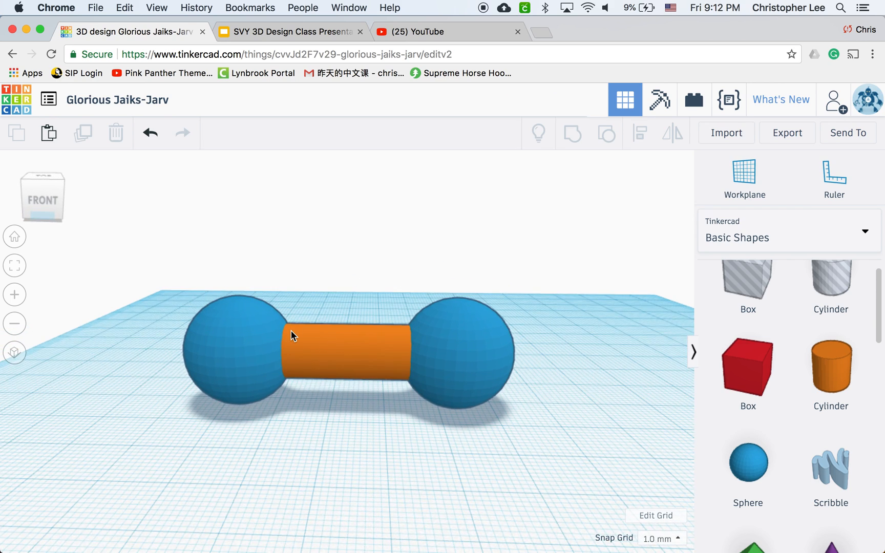
- Duplicate the two spheres together, without the cylinder, and raise the copied pair 4 mm above the workplane
scroll(290, 330, "down", 5)
scroll(291, 331, "down", 3)
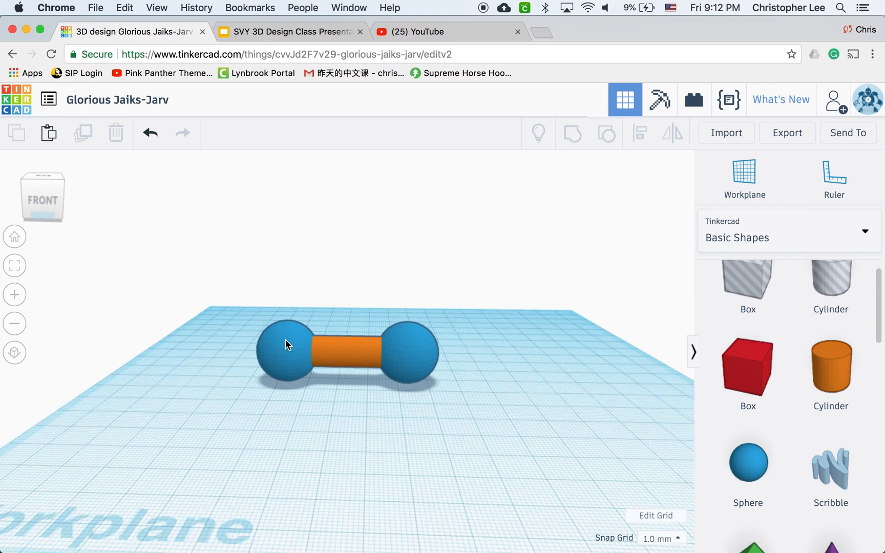
left_click(287, 348)
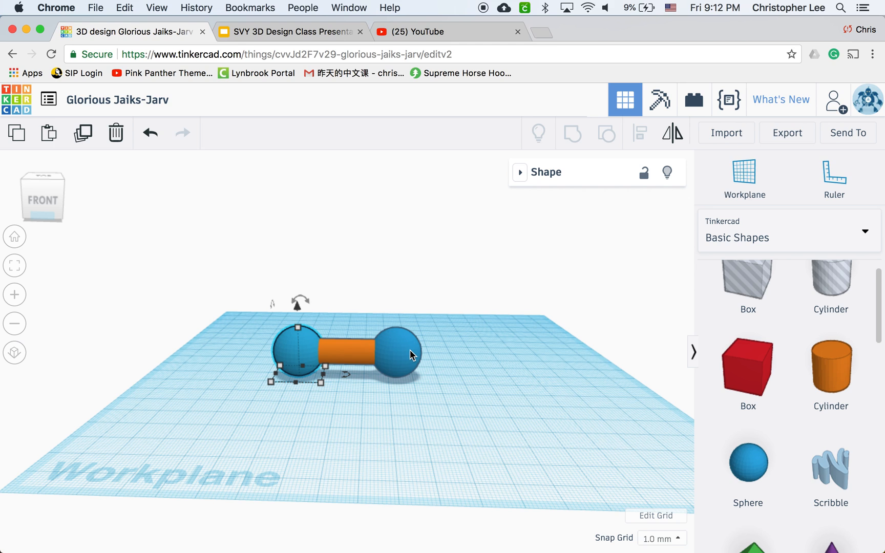
left_click(316, 318)
left_click(295, 345)
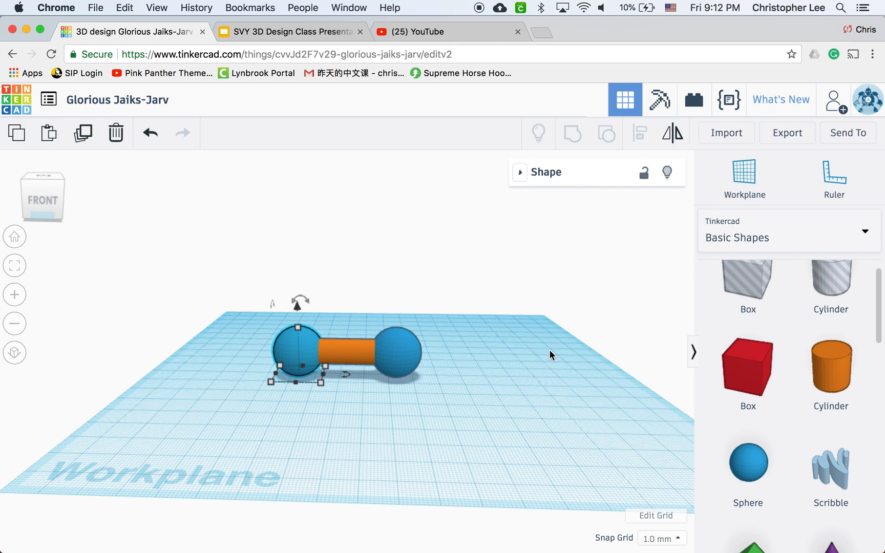
left_click(394, 345, "shift")
key("super+d")
left_click_drag(346, 309, 346, 298)
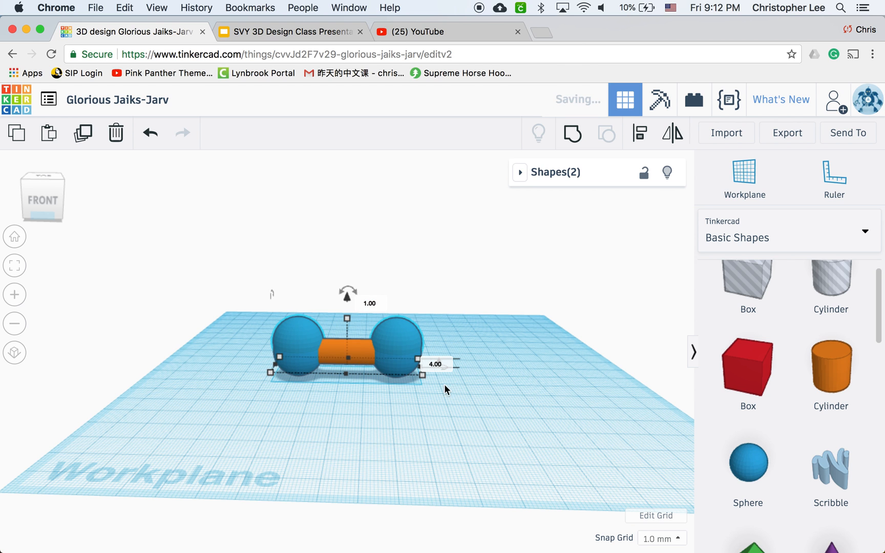
- Rotate the raised sphere pair 6° horizontally and duplicate it repeatedly into two twisting stacks
right_click_drag(479, 356, 419, 412)
left_click_drag(433, 393, 454, 387)
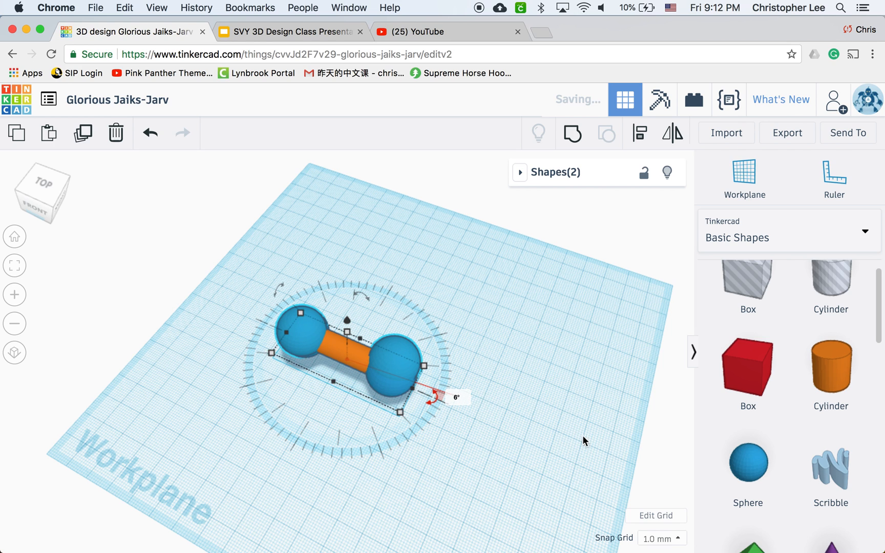
key("super+d")
key("super+d")
key("super+d")
key("super+d")
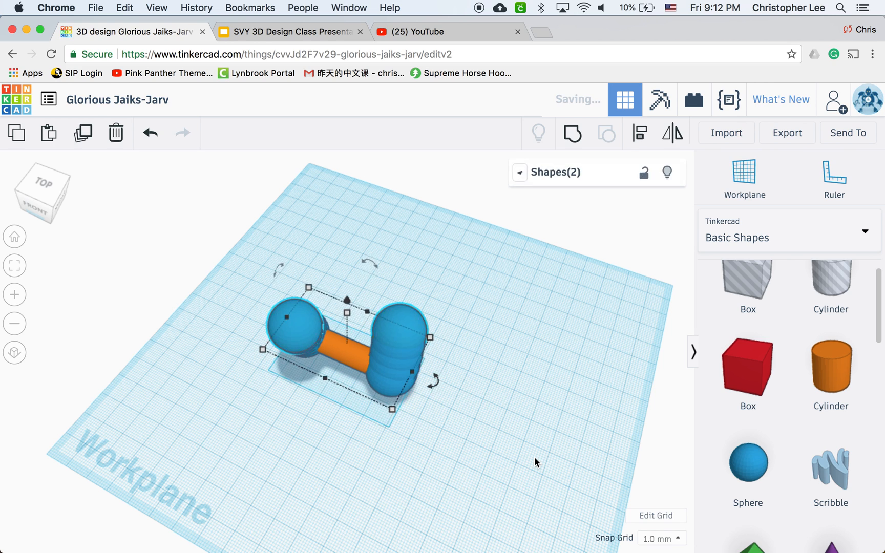
- Duplicate the whole segment of sphere stacks and cylinder, rotate the copy 45° horizontally and set it 30 mm above the workplane
right_click_drag(535, 457, 576, 397)
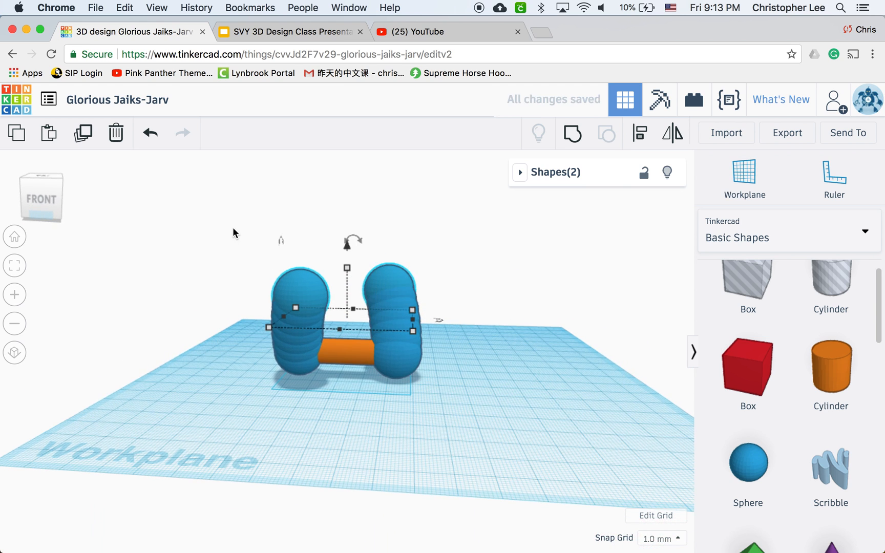
left_click_drag(466, 412, 534, 438)
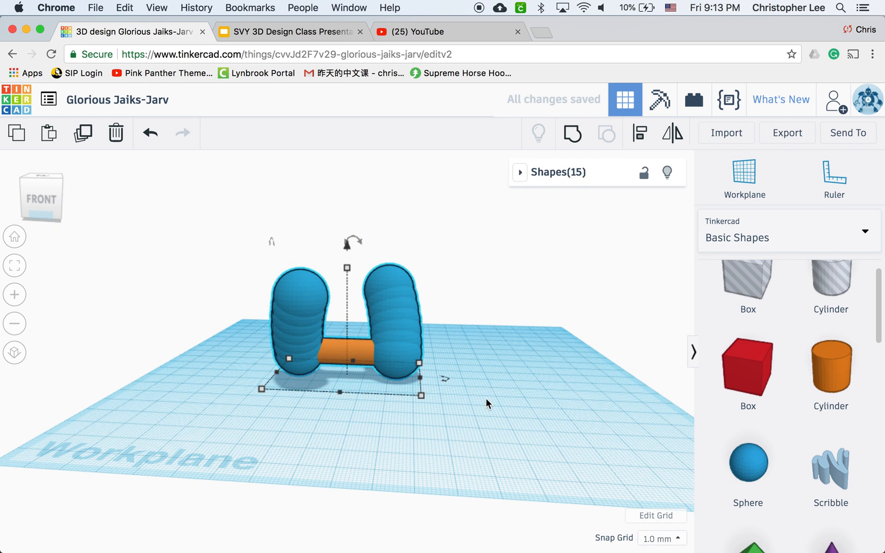
right_click_drag(495, 407, 361, 376)
left_click_drag(347, 249, 337, 154)
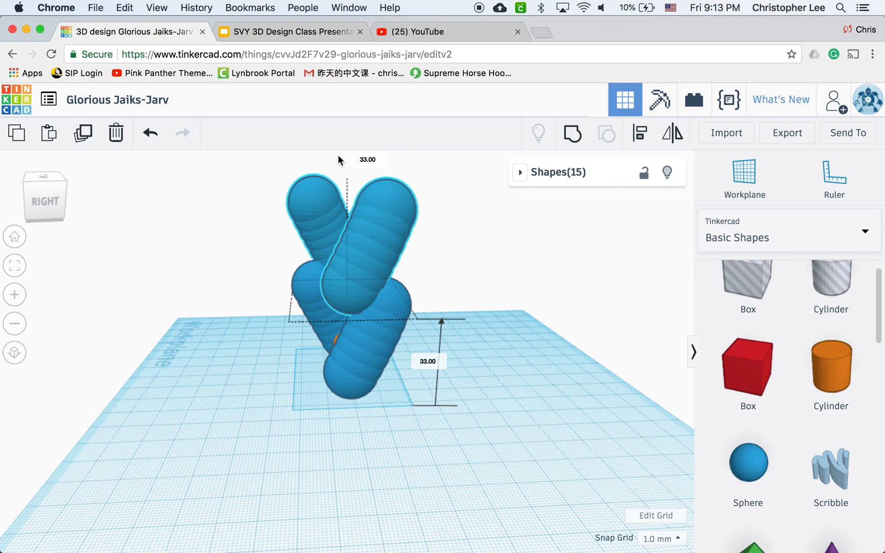
left_click_drag(354, 331, 446, 315)
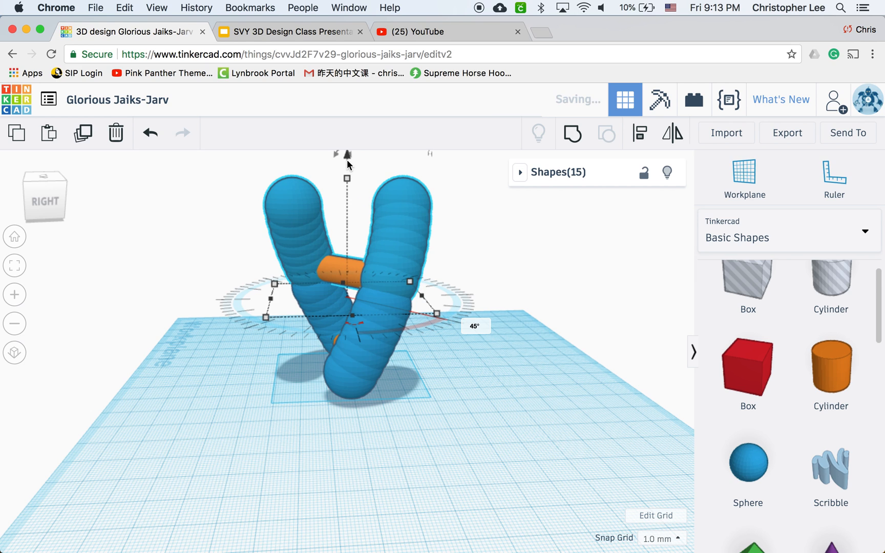
left_click_drag(348, 163, 346, 167)
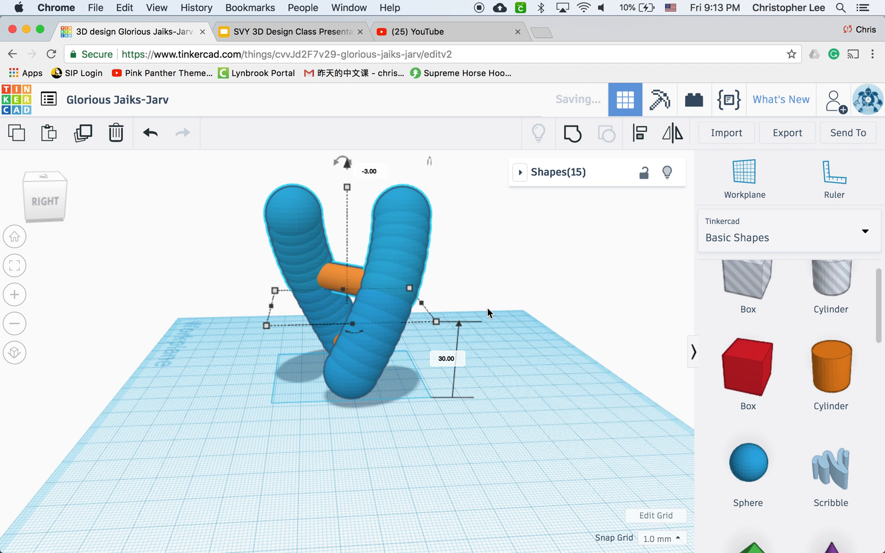
- Repeat the segment duplication to extend the twisted strands and cross rungs upward into a tall double helix
key("super+d")
left_click(490, 310)
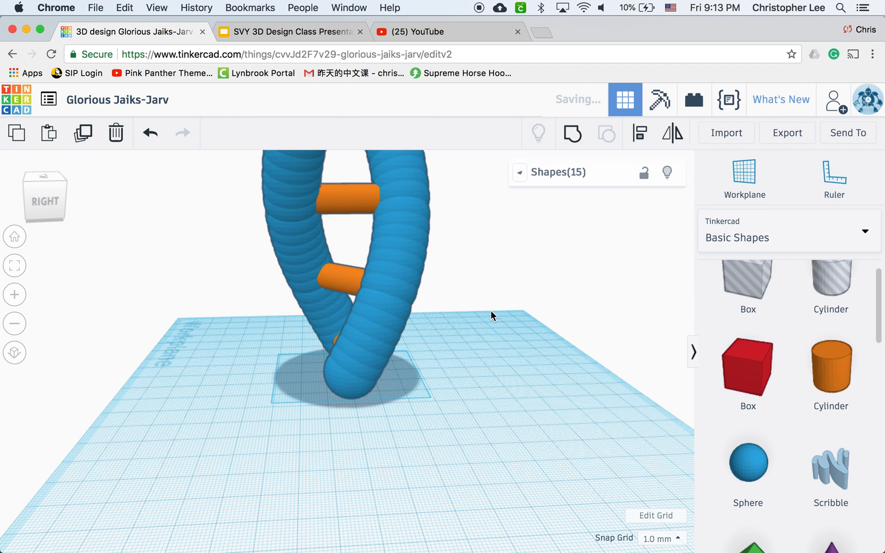
key("super+a")
key("f")
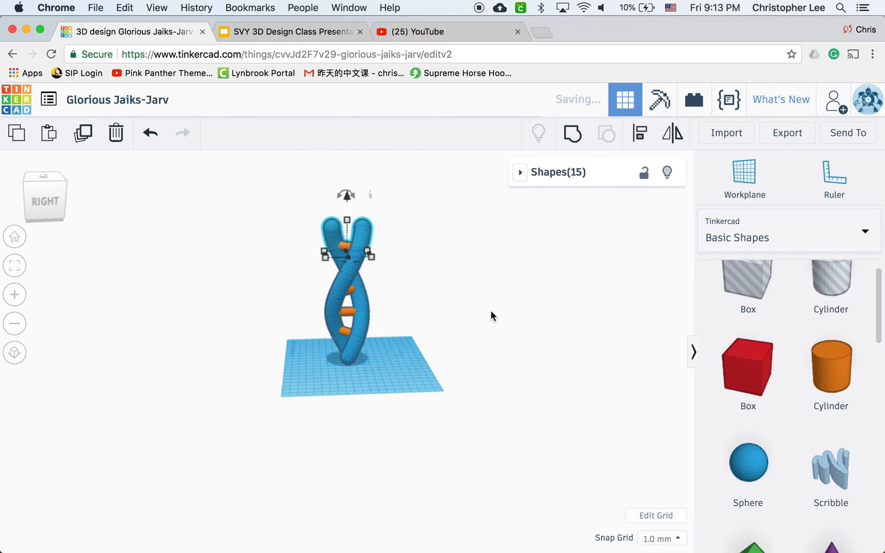
left_click(490, 310)
key("super+d")
key("super+d")
- Examine the double helix from several sides, from its base up to the top segment
right_click_drag(274, 235, 402, 252)
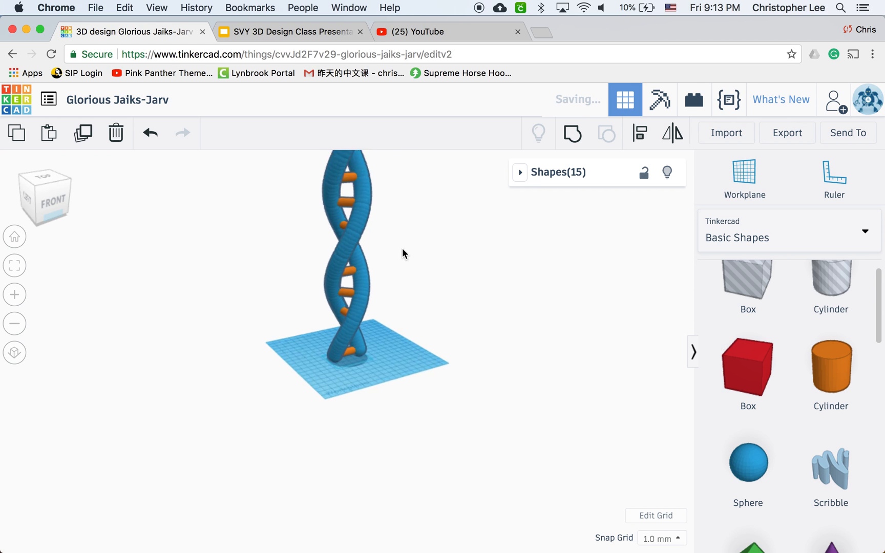
scroll(403, 252, "up", 5)
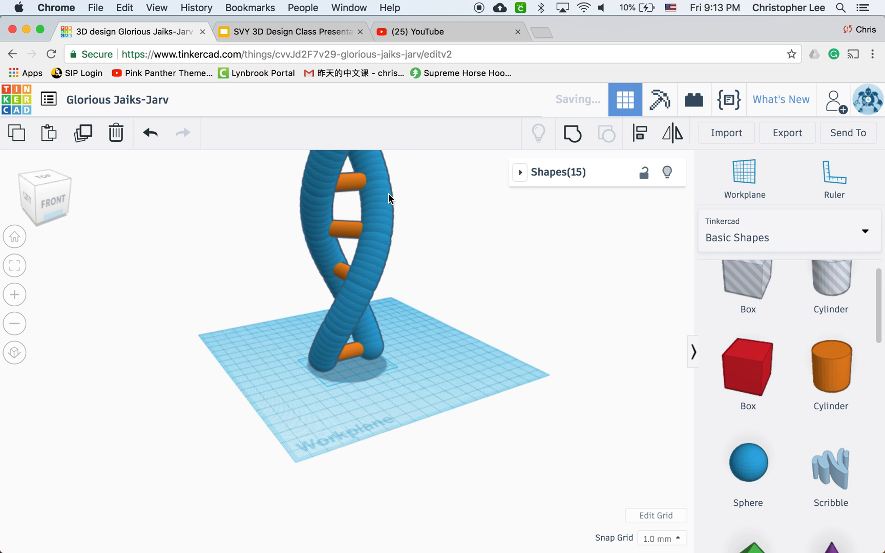
scroll(388, 193, "down", 5)
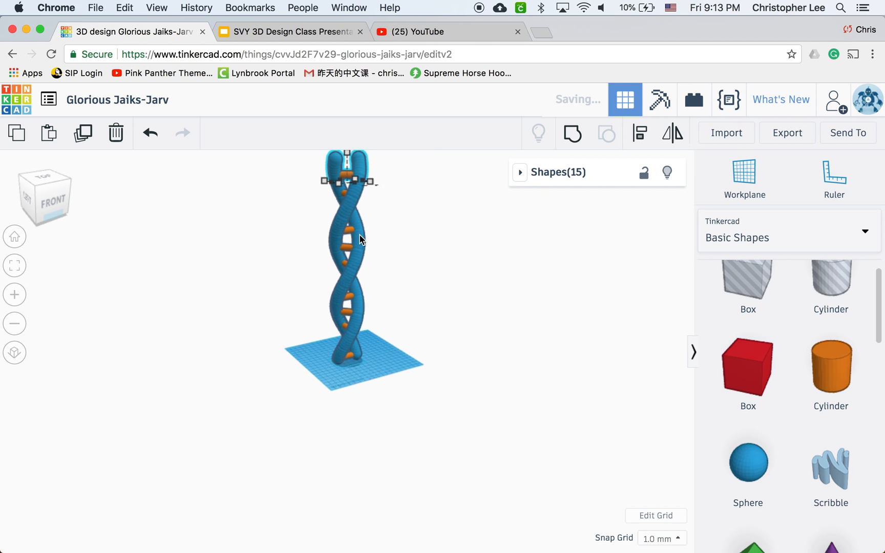
key("f")
right_click_drag(259, 272, 562, 234)
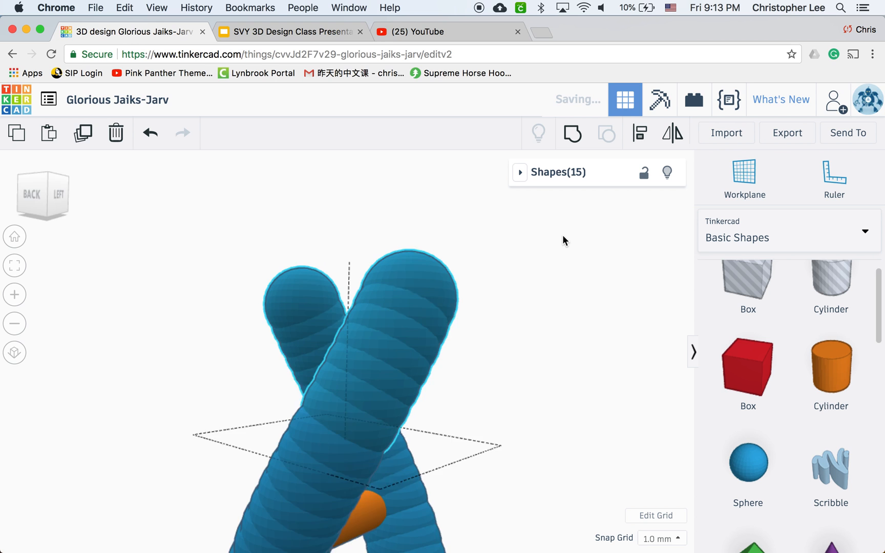
right_click_drag(554, 364, 220, 388)
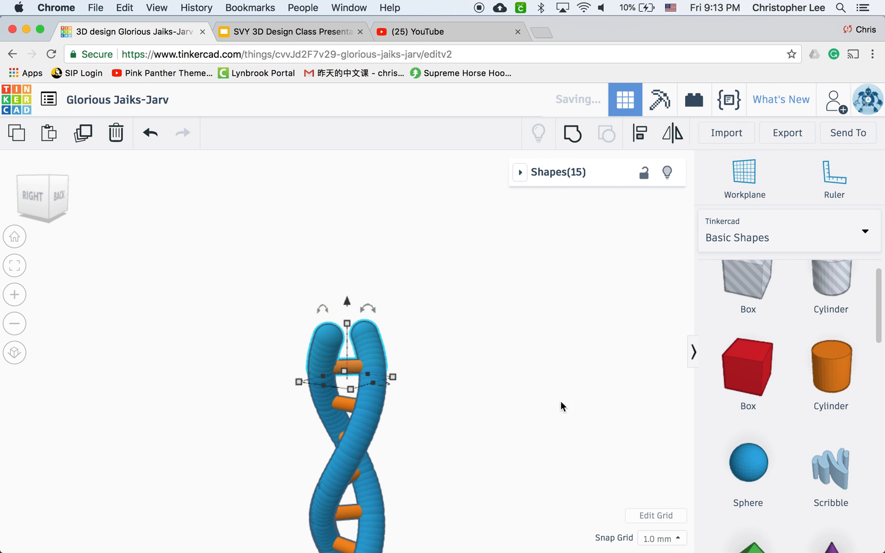
right_click_drag(284, 338, 462, 535)
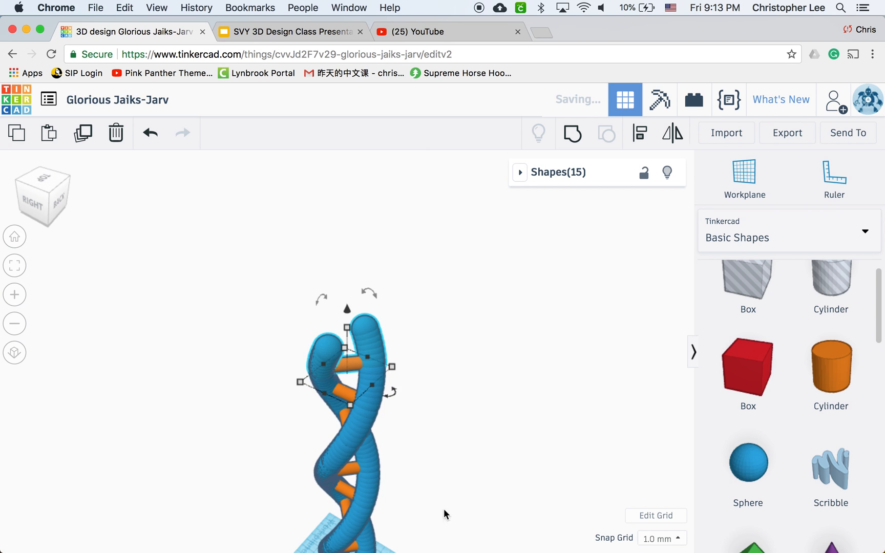
right_click_drag(272, 297, 318, 287)
- Select every shape of the double helix, from the base to the top
left_click_drag(273, 287, 465, 411)
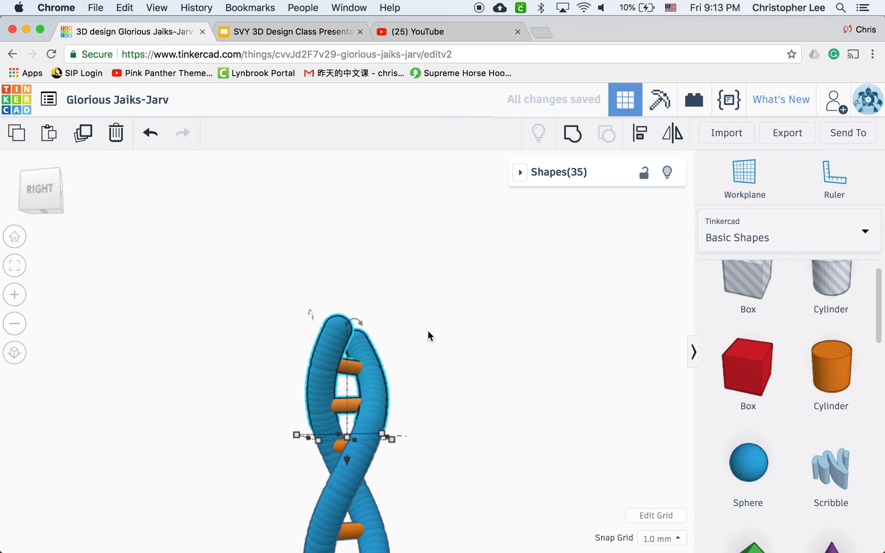
left_click(527, 332)
right_click_drag(527, 332, 327, 413)
left_click_drag(327, 413, 435, 542)
right_click_drag(444, 385, 409, 326)
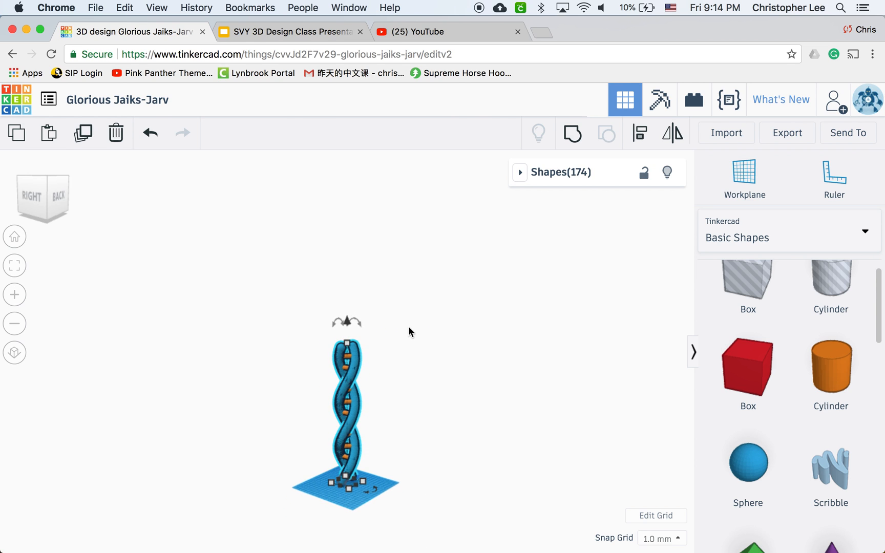
left_click(308, 329)
left_click_drag(309, 318, 402, 540)
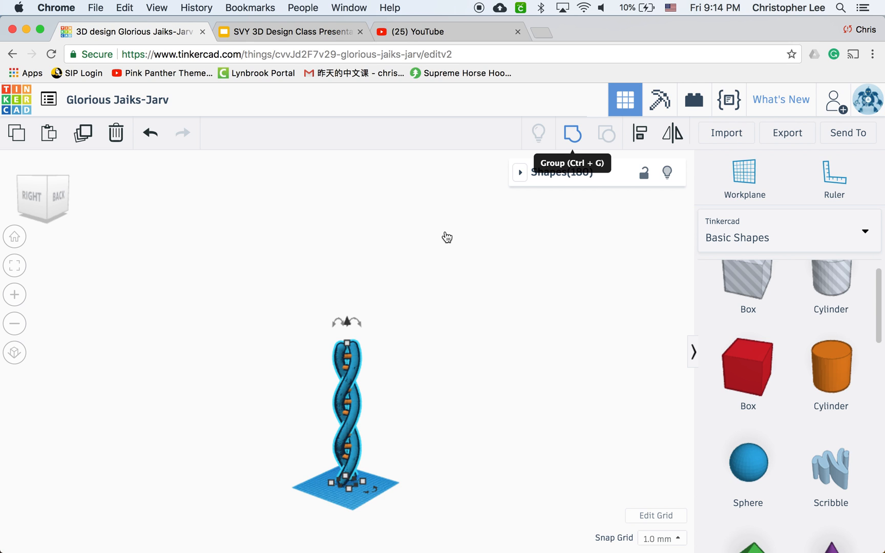
mouse_move(2, 192)
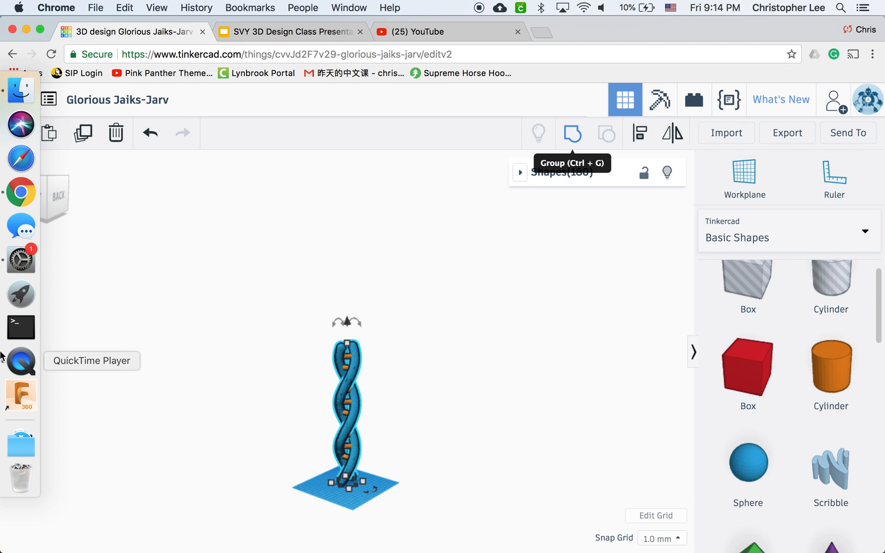